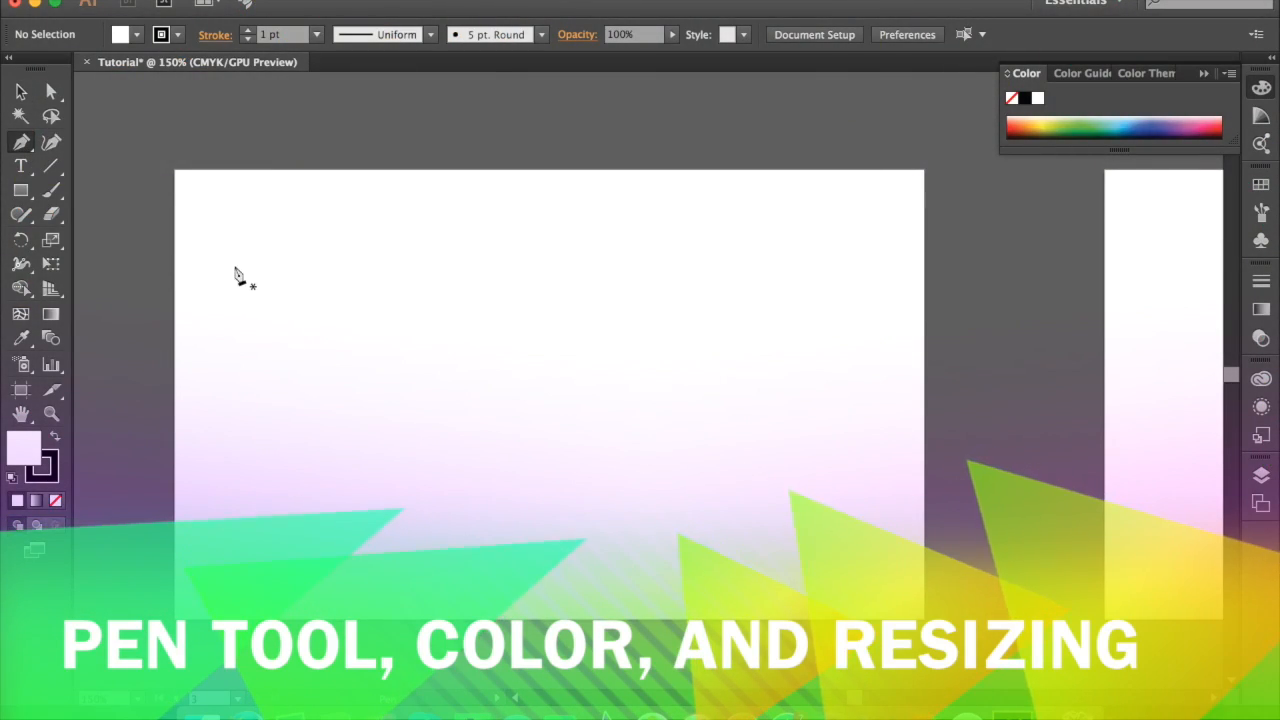
Step: Draw a closed rectangle about 159 px wide and 59 px high with the Pen tool in the artboard's upper-left area
left_click(224, 273)
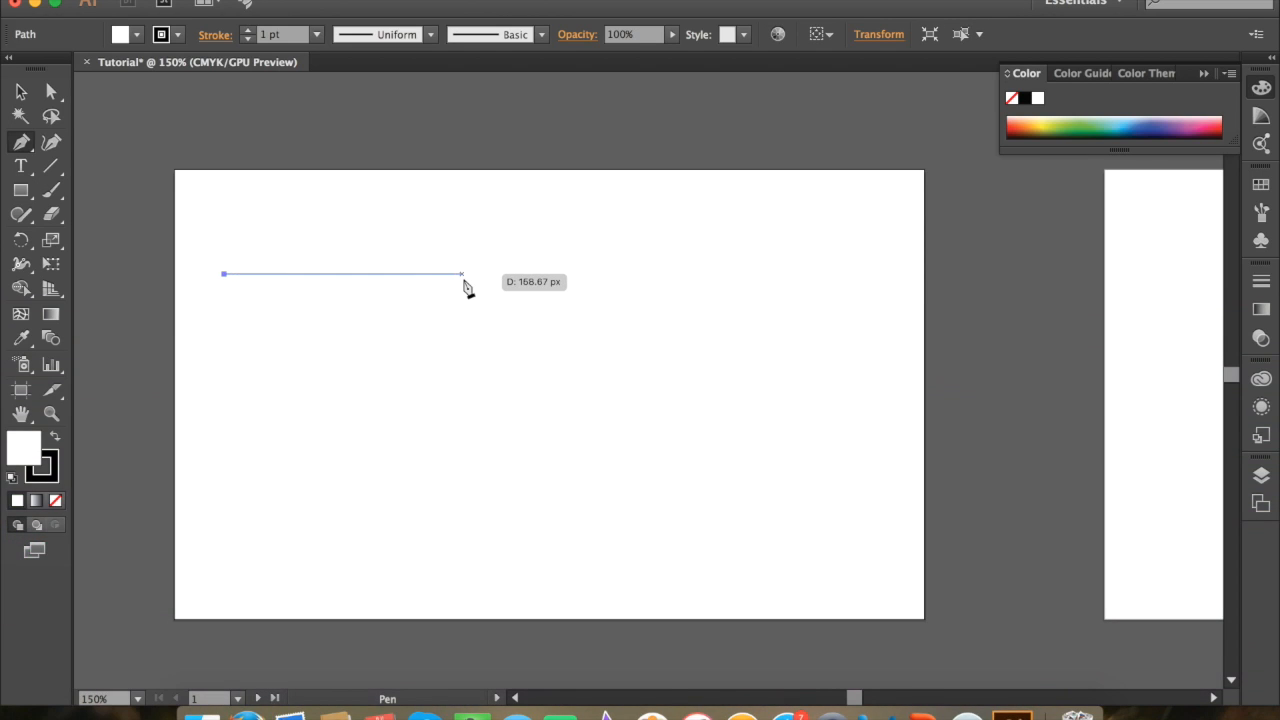
left_click(461, 274)
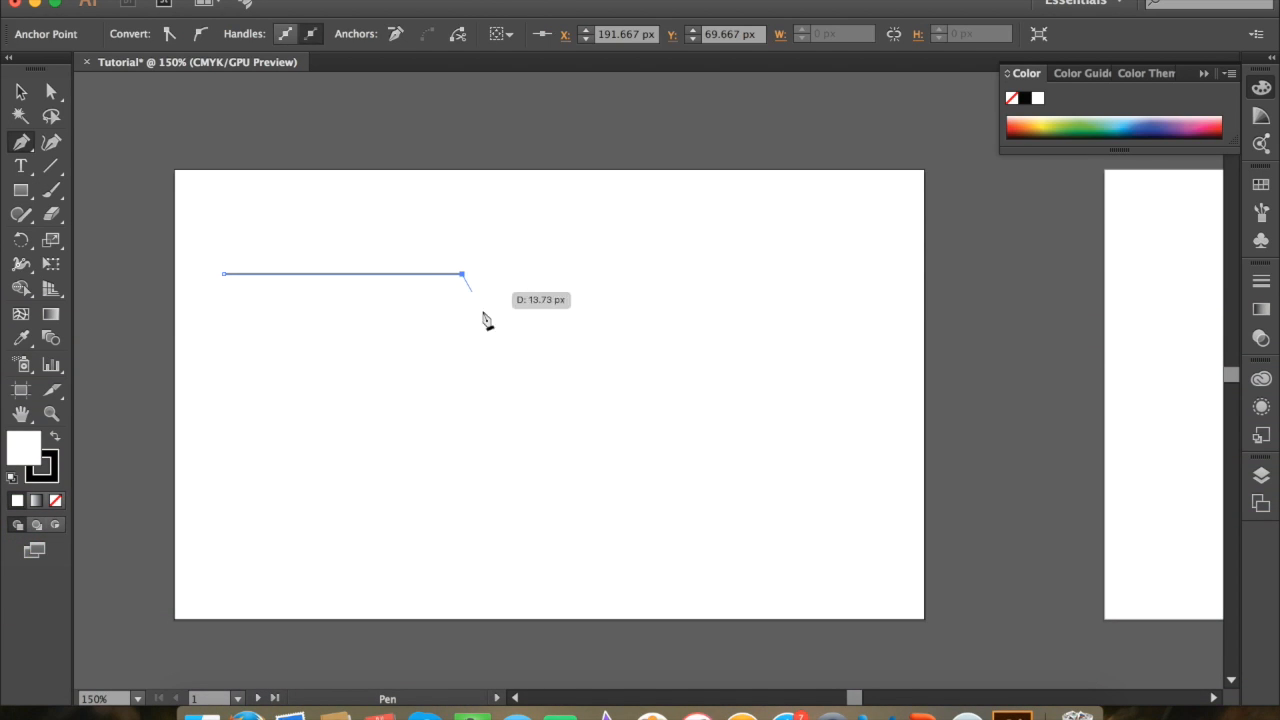
left_click(462, 361)
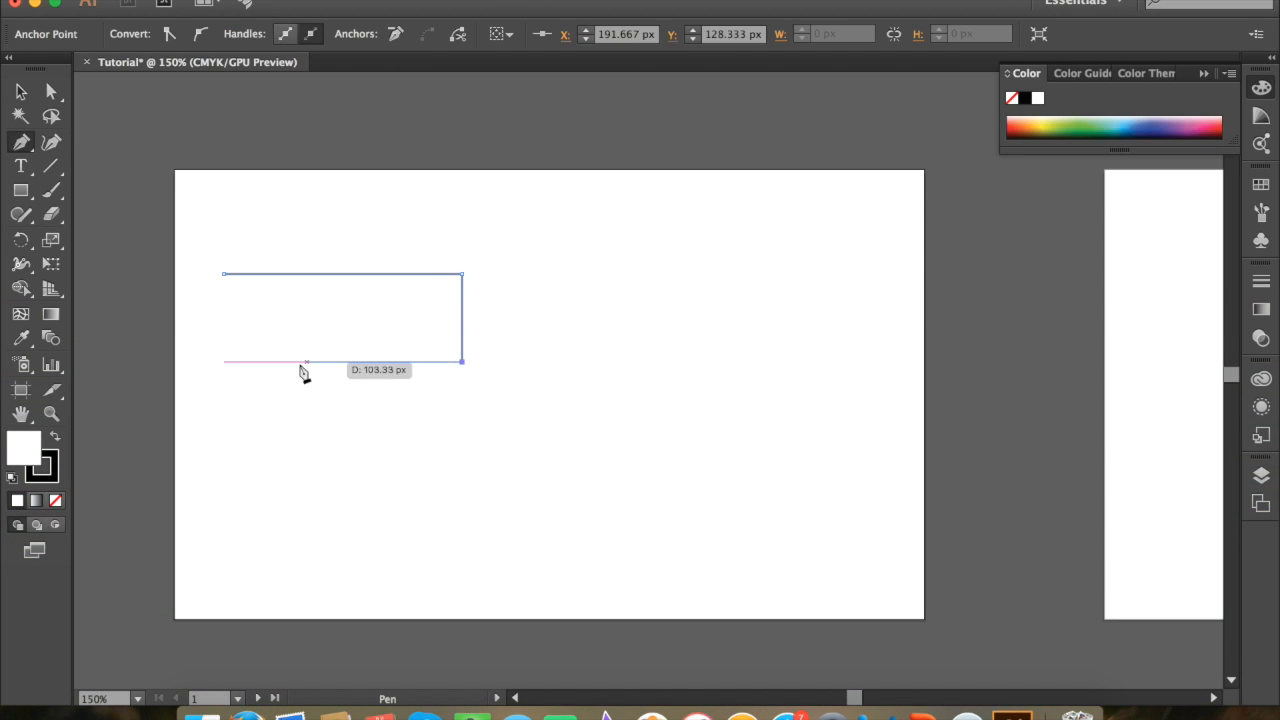
left_click(224, 361)
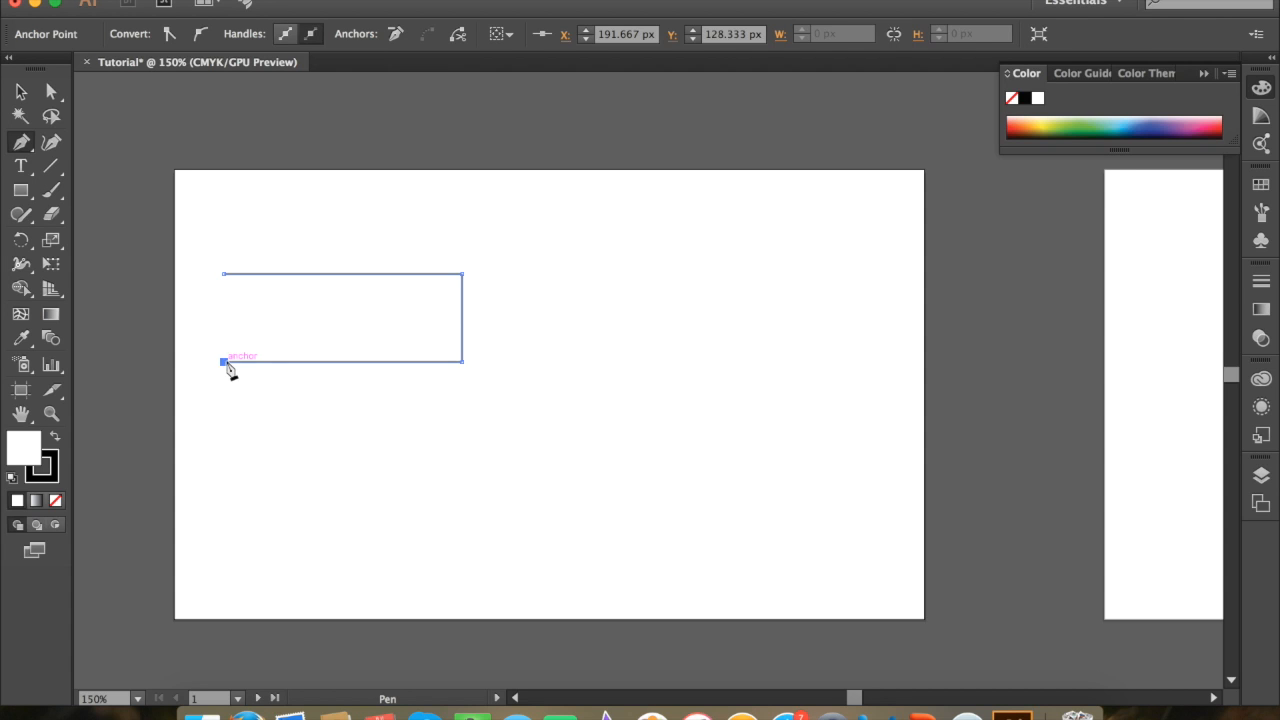
left_click(224, 276)
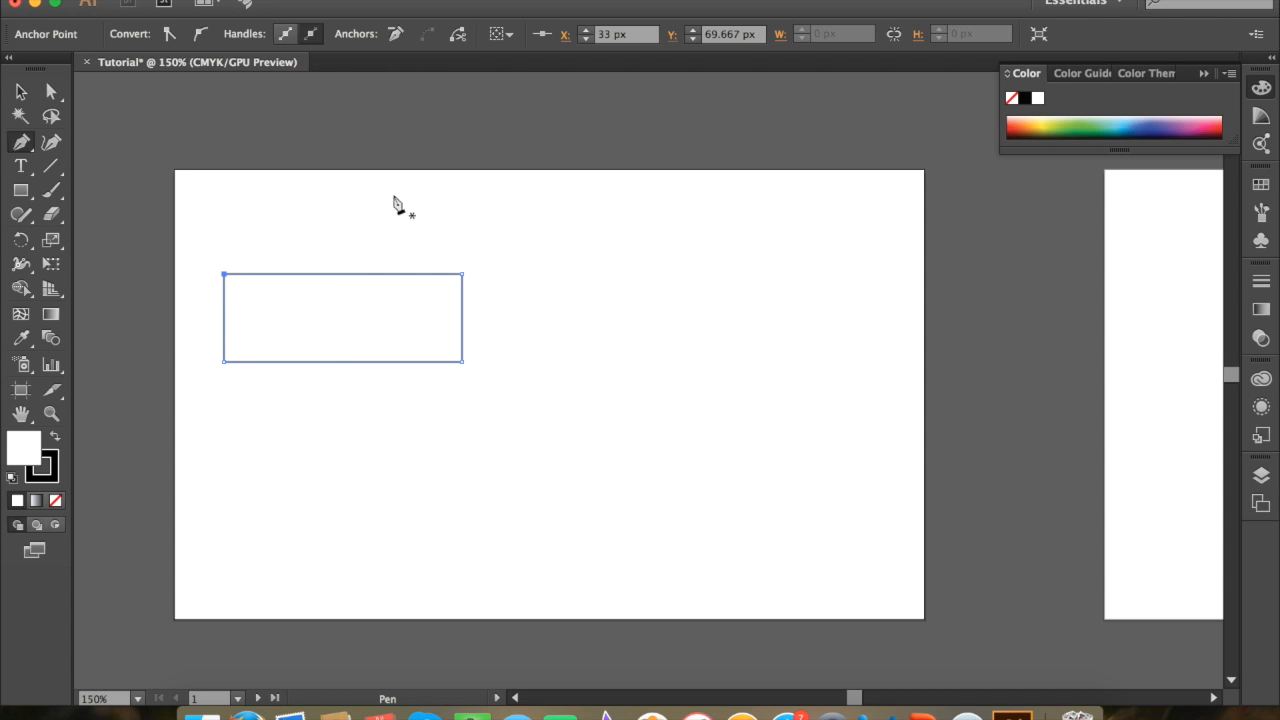
Step: Move the rectangle up and slightly left, close to the artboard's upper-left corner, and deselect it
left_click(21, 91)
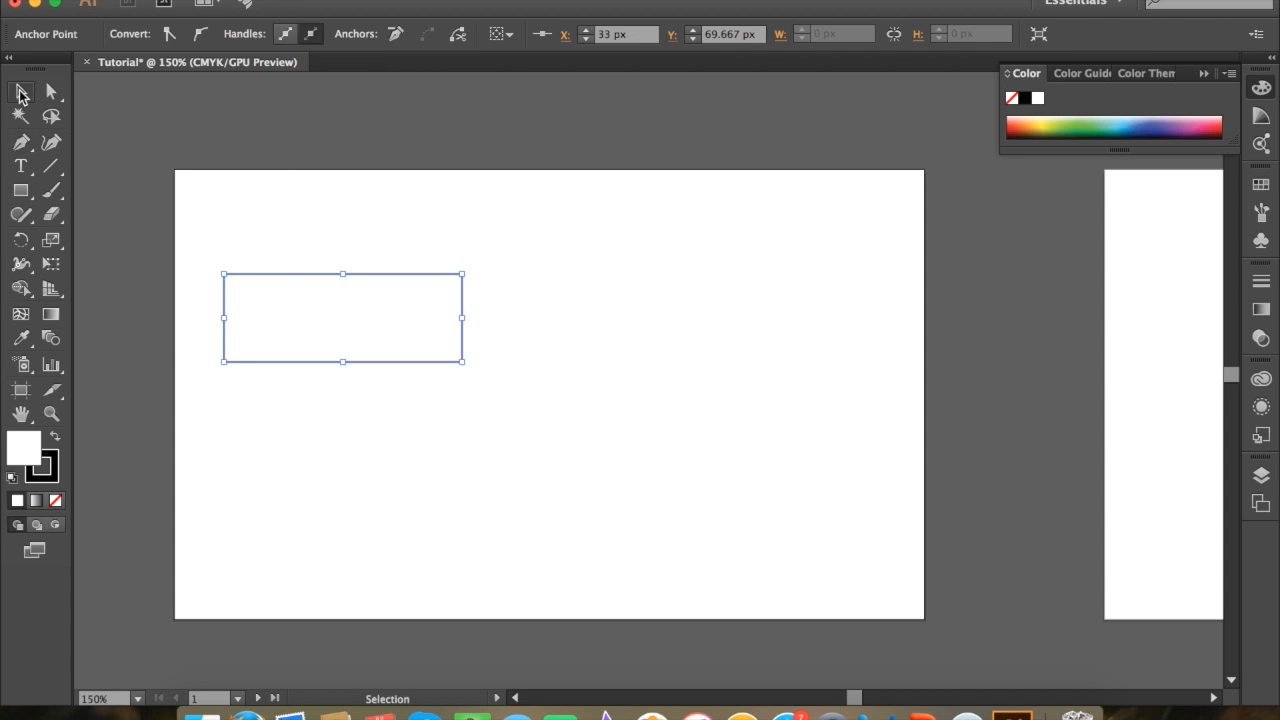
left_click(474, 250)
left_click_drag(461, 288, 443, 194)
left_click(571, 309)
Step: Fill the rectangle with light blue from the color spectrum and deselect it
left_click(410, 273)
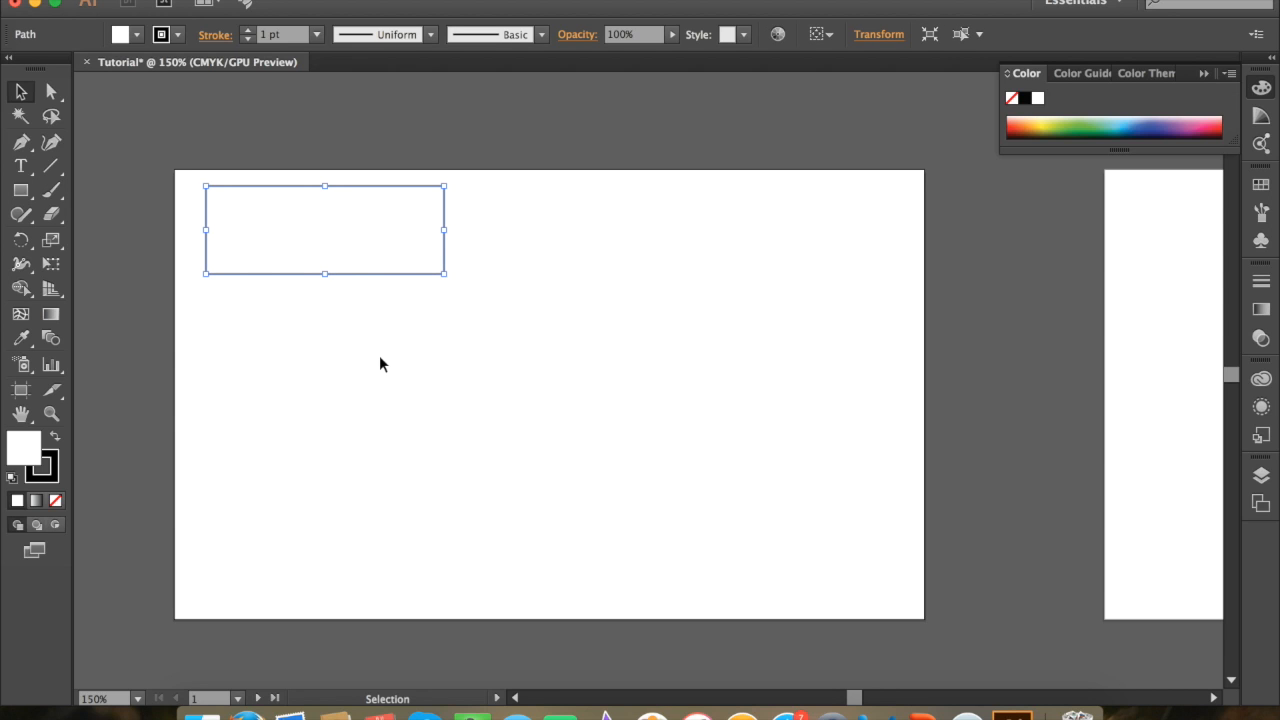
left_click(1128, 117)
left_click(791, 136)
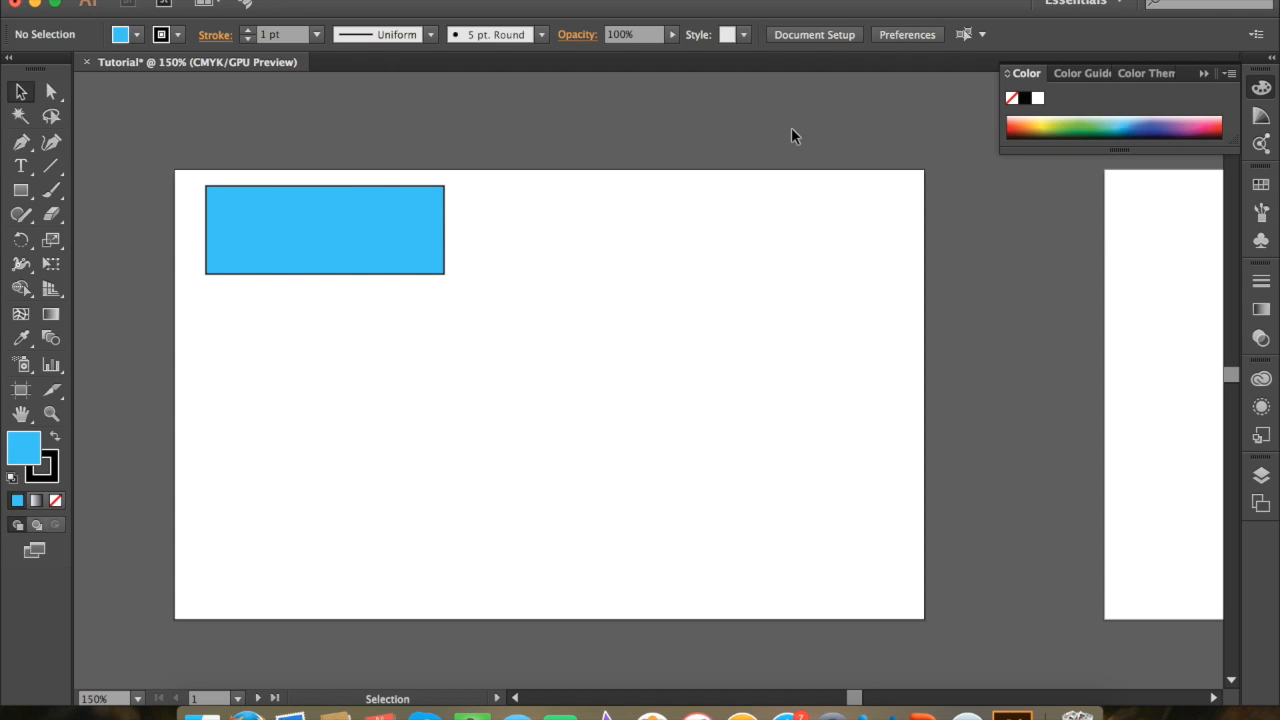
Step: Set the blue rectangle's stroke to none and deselect it
left_click(403, 258)
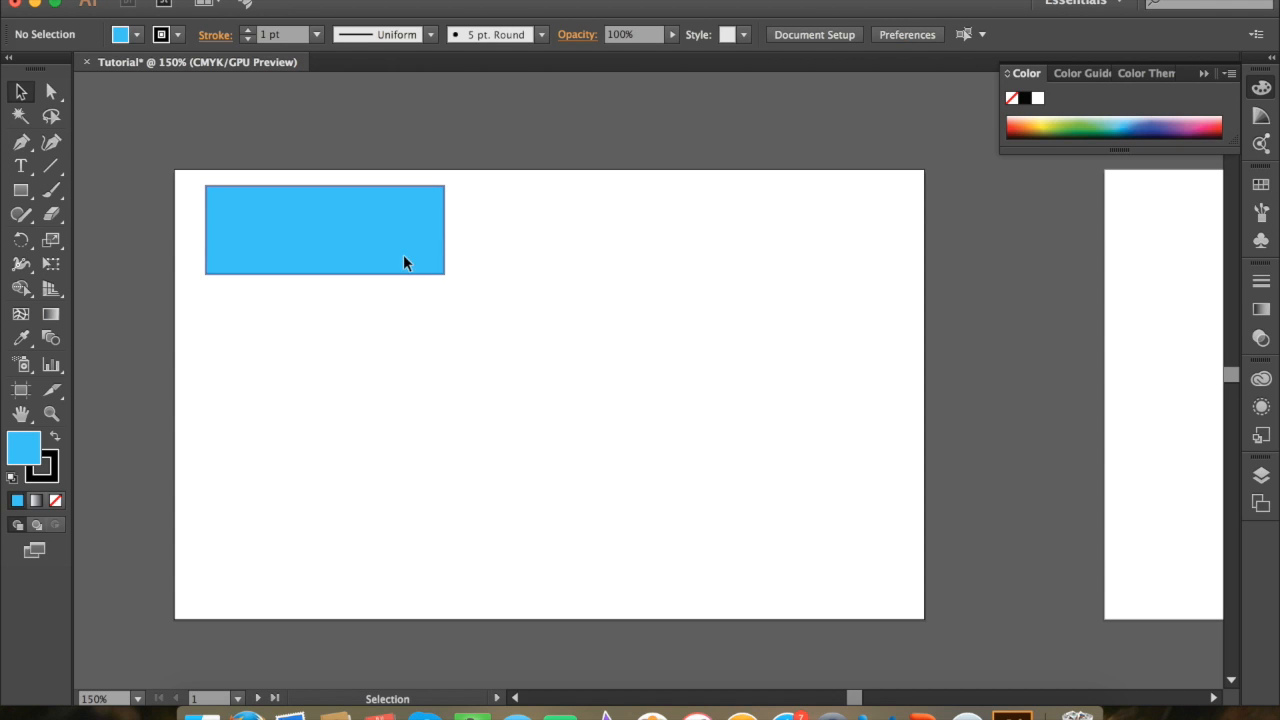
left_click(50, 476)
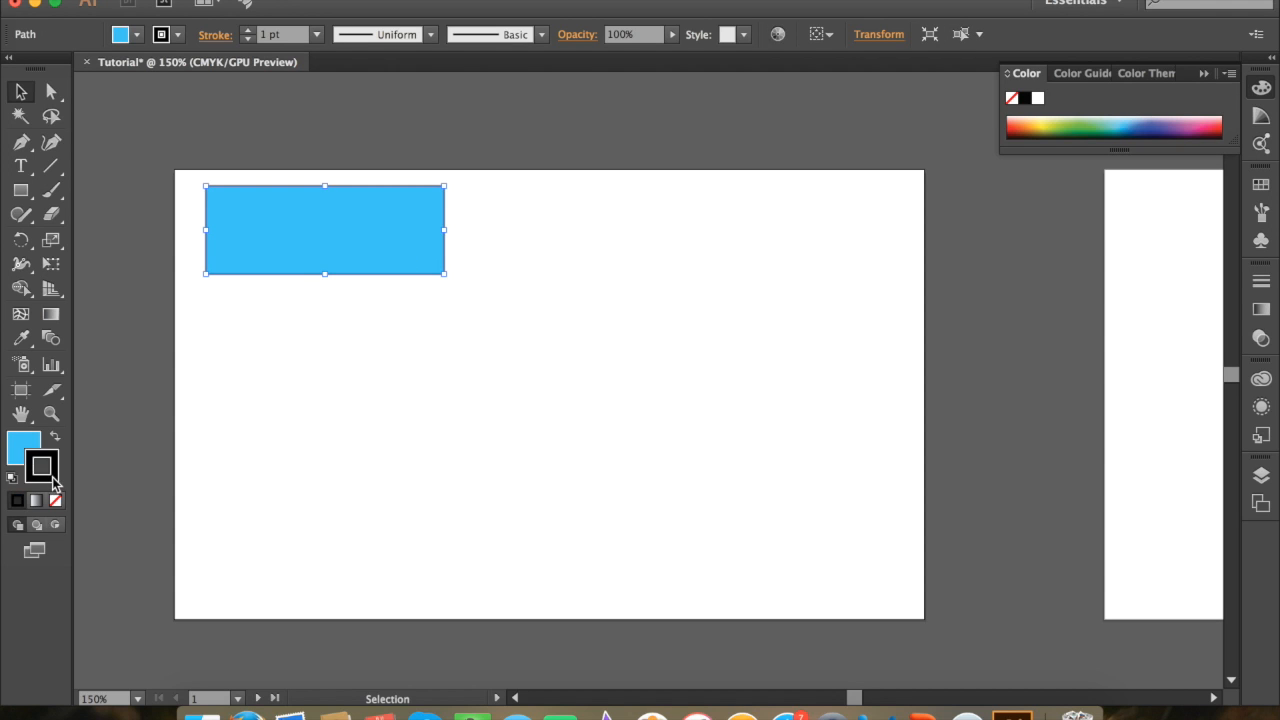
left_click(1013, 98)
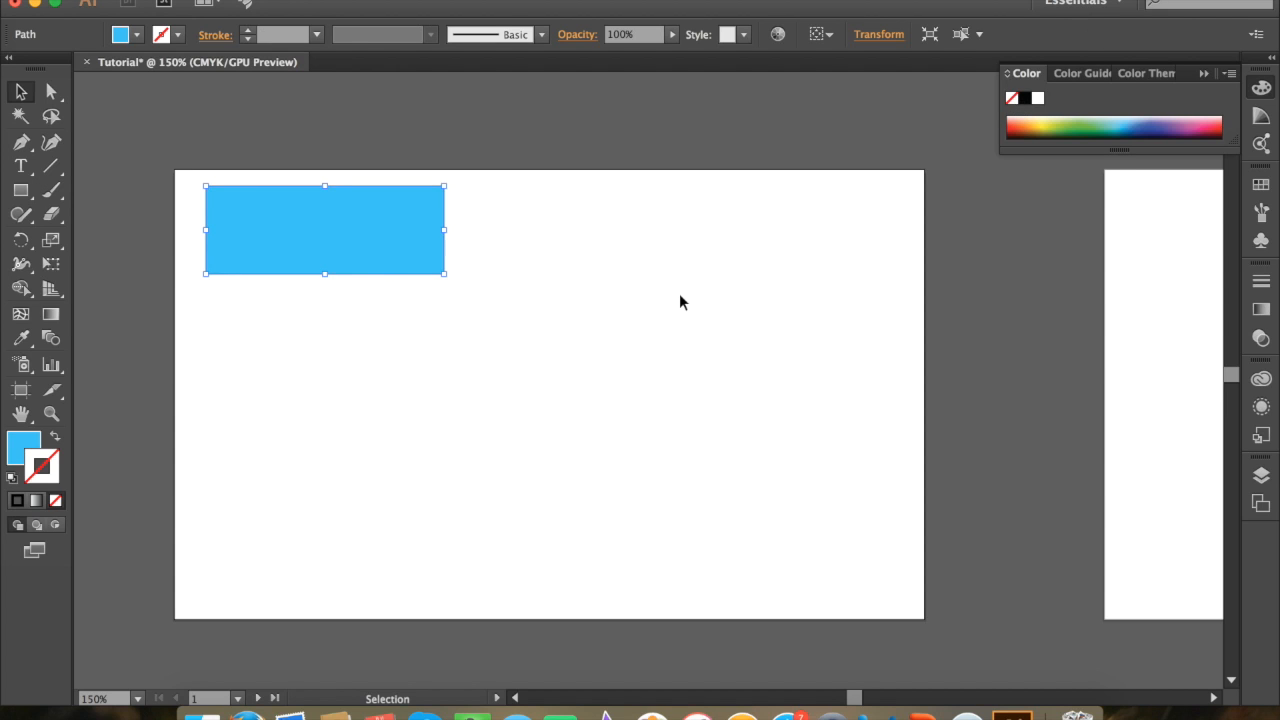
left_click(674, 306)
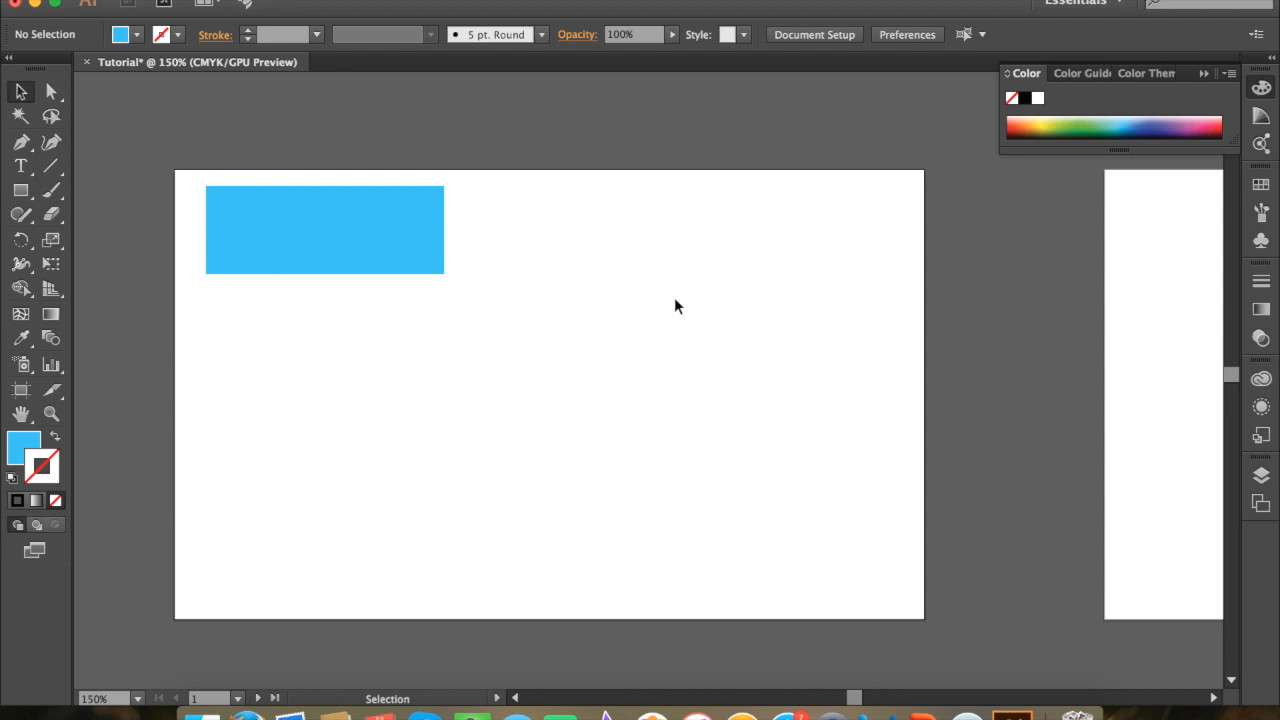
Step: Narrow the blue rectangle to about 43 px wide from its right side, keeping its height
left_click(349, 214)
left_click_drag(444, 230, 271, 237)
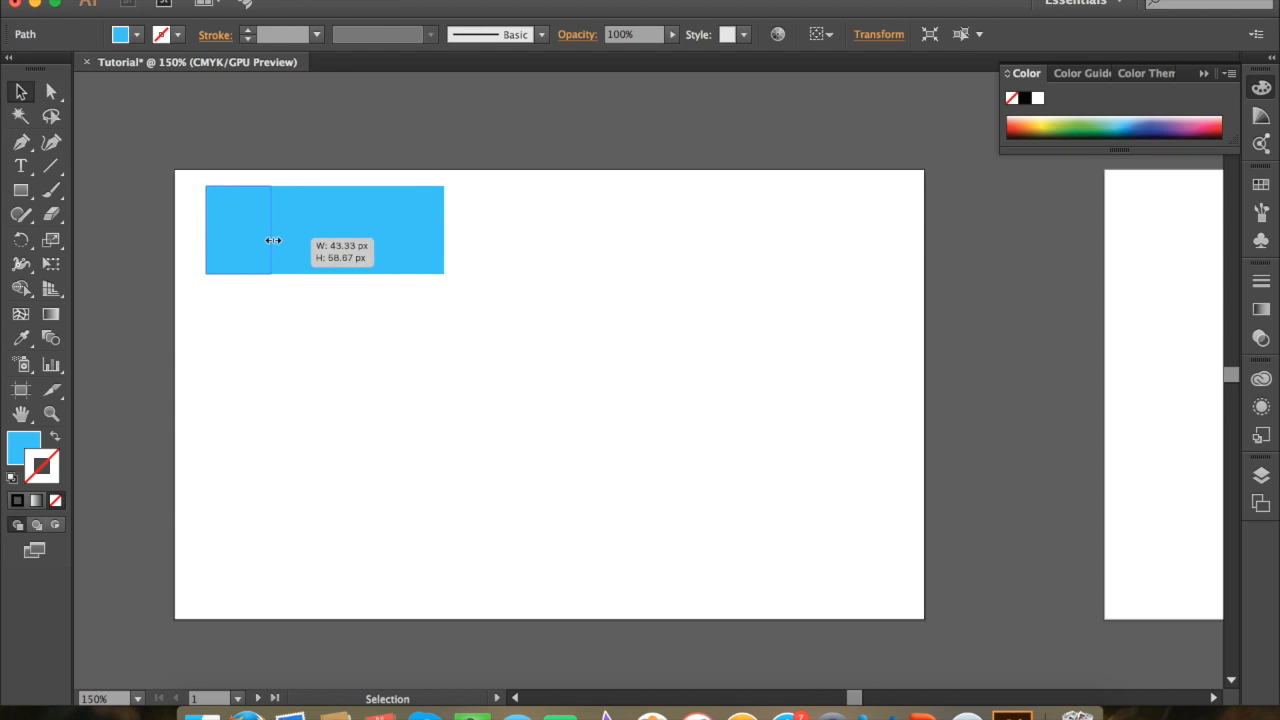
left_click(319, 292)
Step: Stretch the blue rectangle wider than its original width and slightly taller, keeping its upper-left corner in place
left_click(262, 235)
left_click_drag(271, 230, 543, 241)
left_click(610, 340)
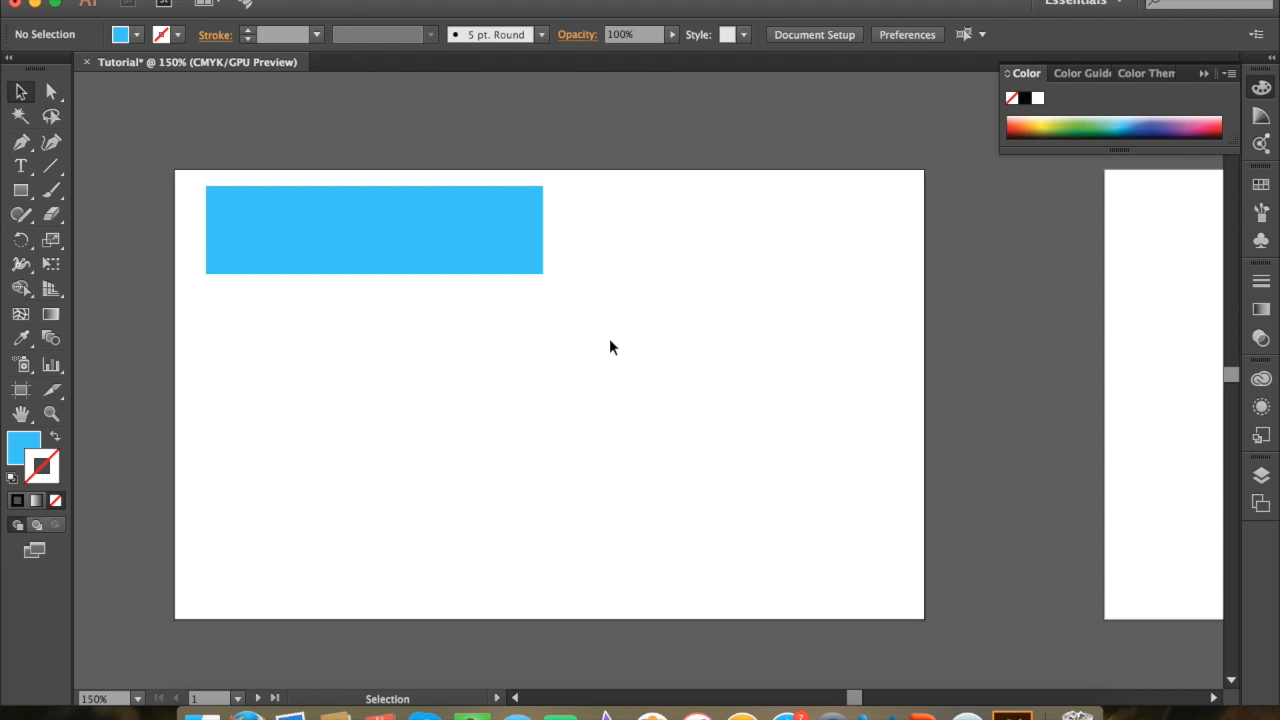
left_click(453, 217)
mouse_move(534, 274)
left_mouse_down()
mouse_move(714, 374)
mouse_move(608, 340)
mouse_move(529, 288)
left_mouse_up()
left_click(608, 340)
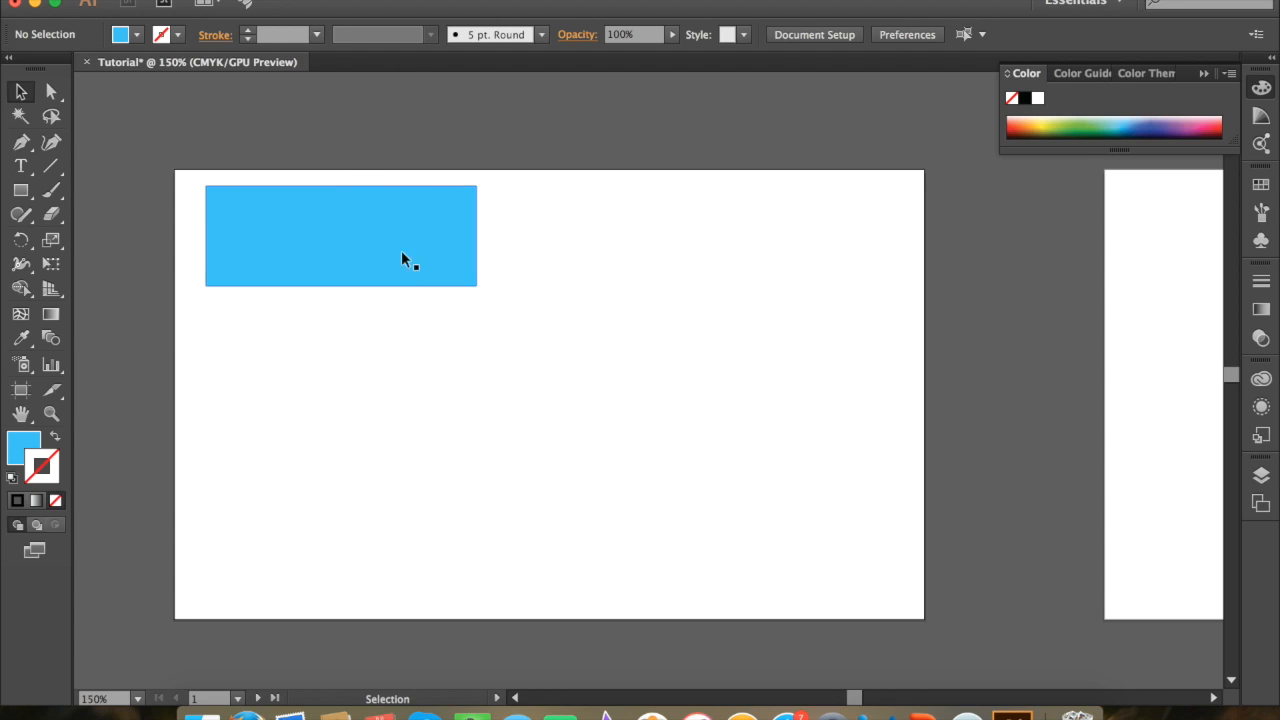
Step: Duplicate the blue rectangle straight down, leaving a small gap below the original
left_click_drag(410, 266, 415, 400)
left_click(597, 368)
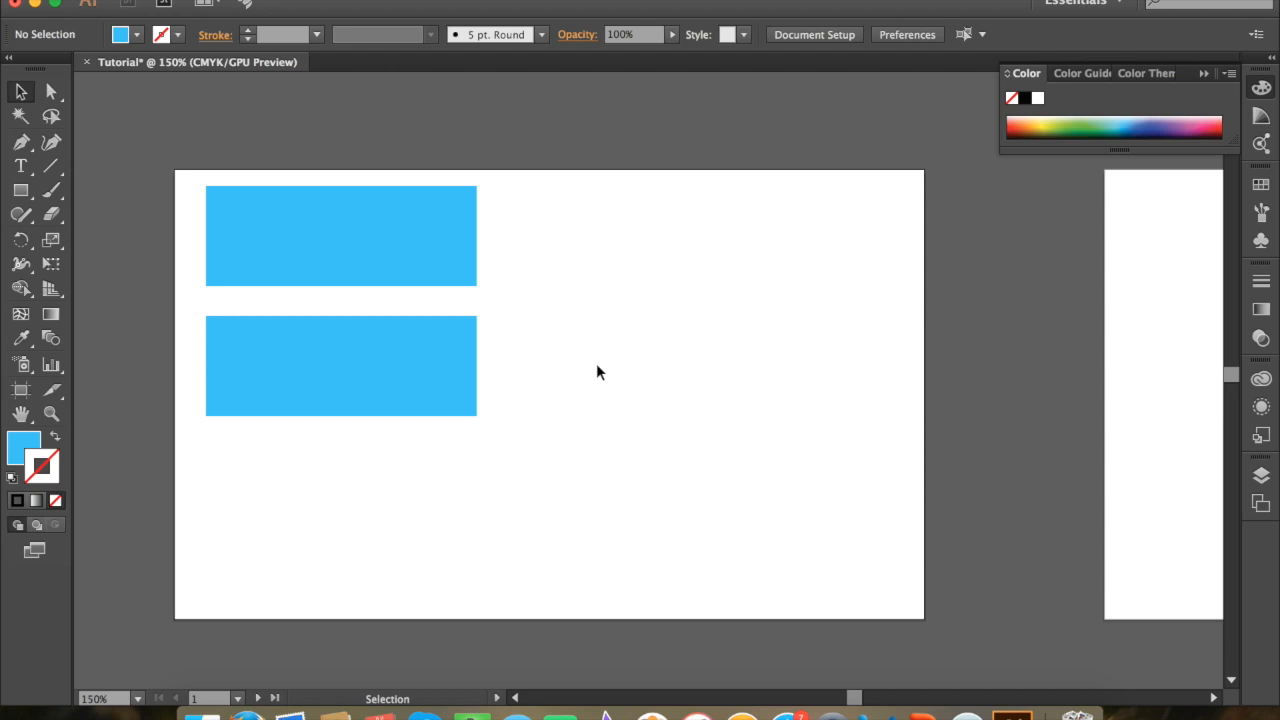
Step: Apply a yellow color from the spectrum to the lower rectangle's stroke
left_click(374, 368)
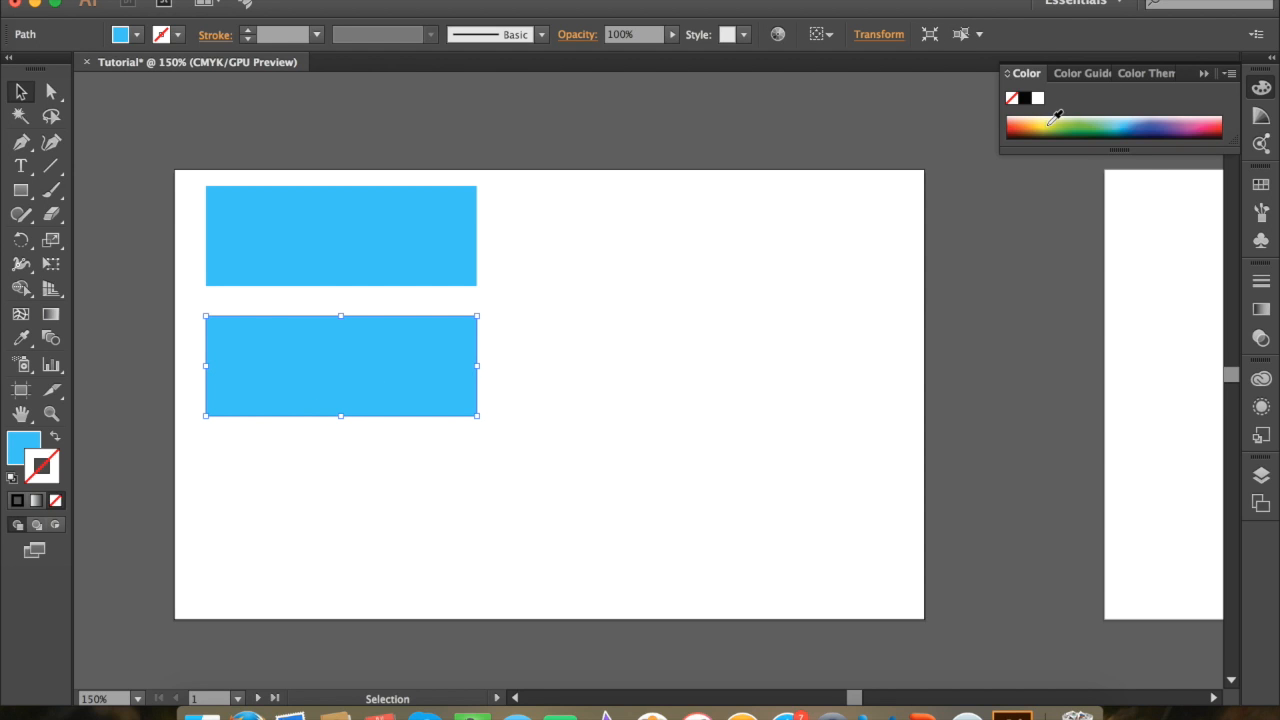
left_click(1049, 122)
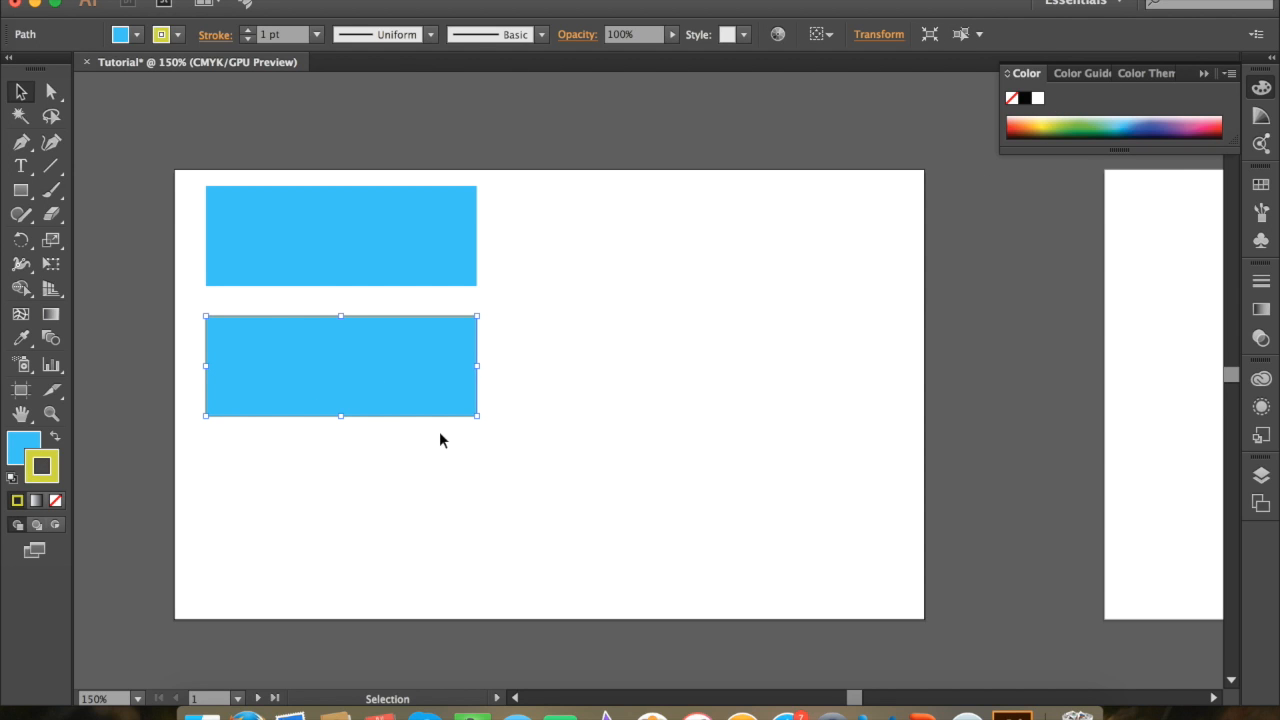
left_click(455, 470)
Step: Remove the lower rectangle's stroke and fill the rectangle with lime green from the color spectrum
left_click(380, 370)
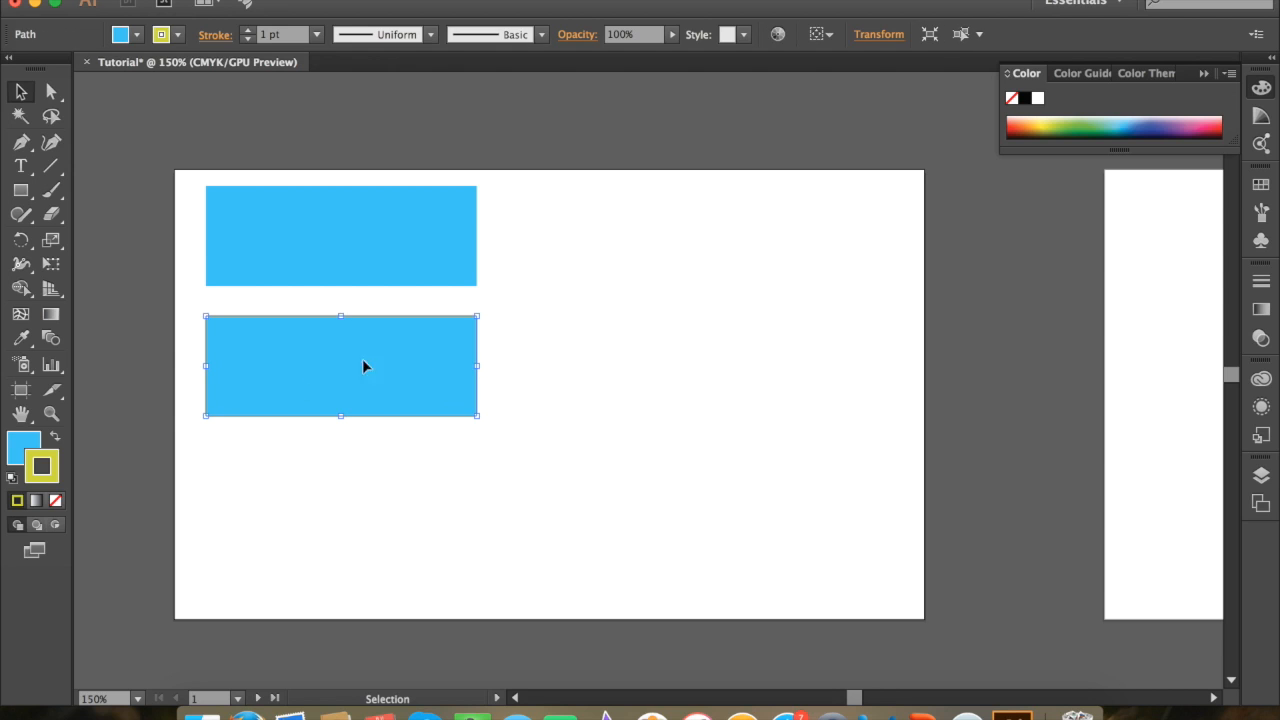
left_click(55, 502)
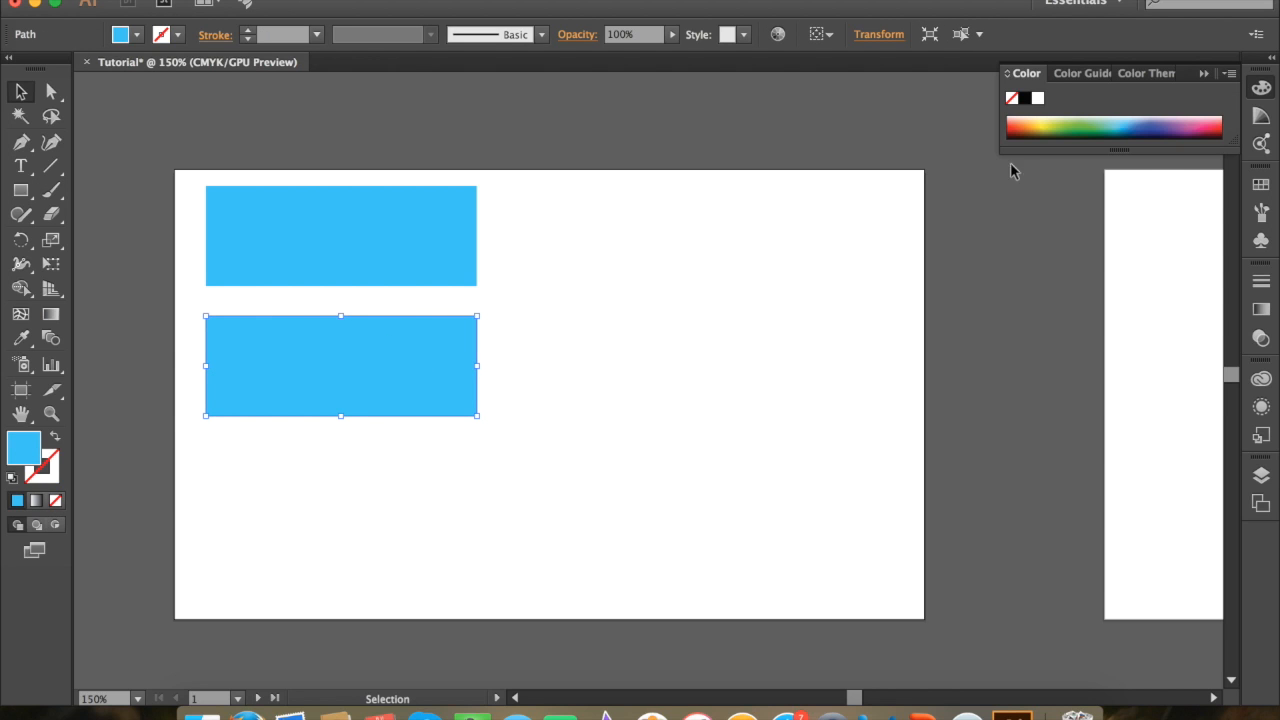
left_click(1057, 123)
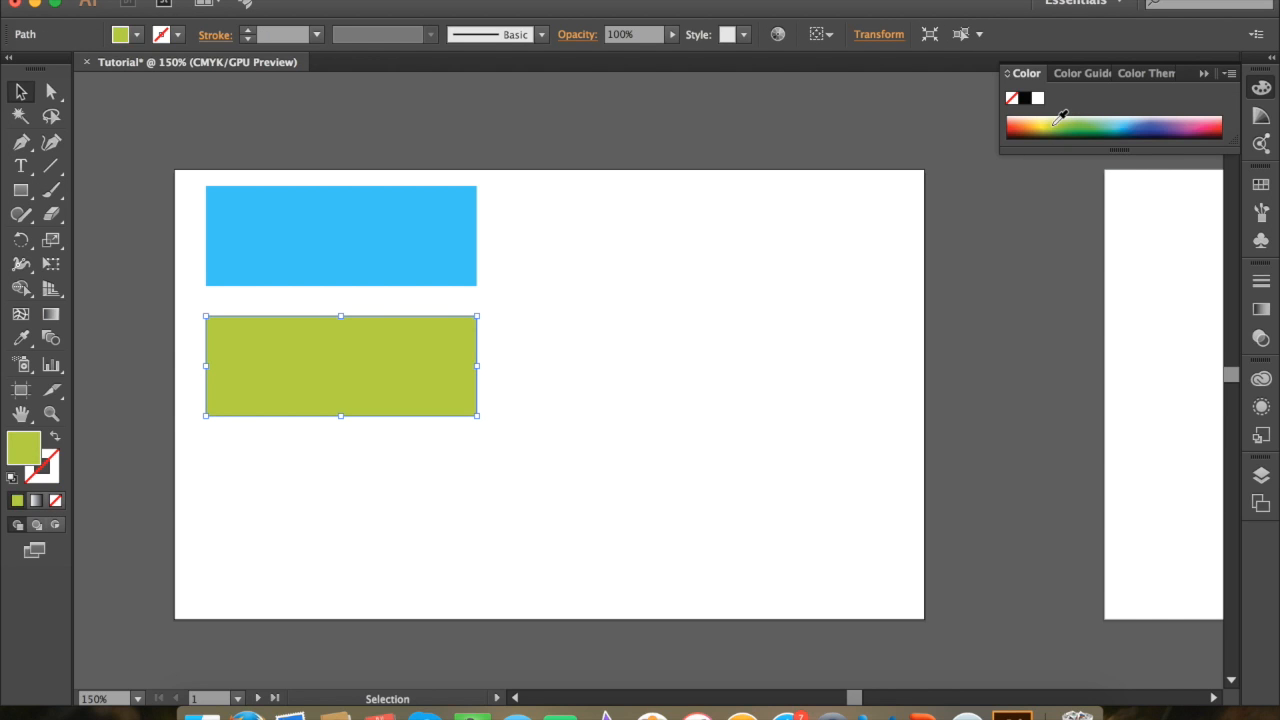
left_click(1049, 122)
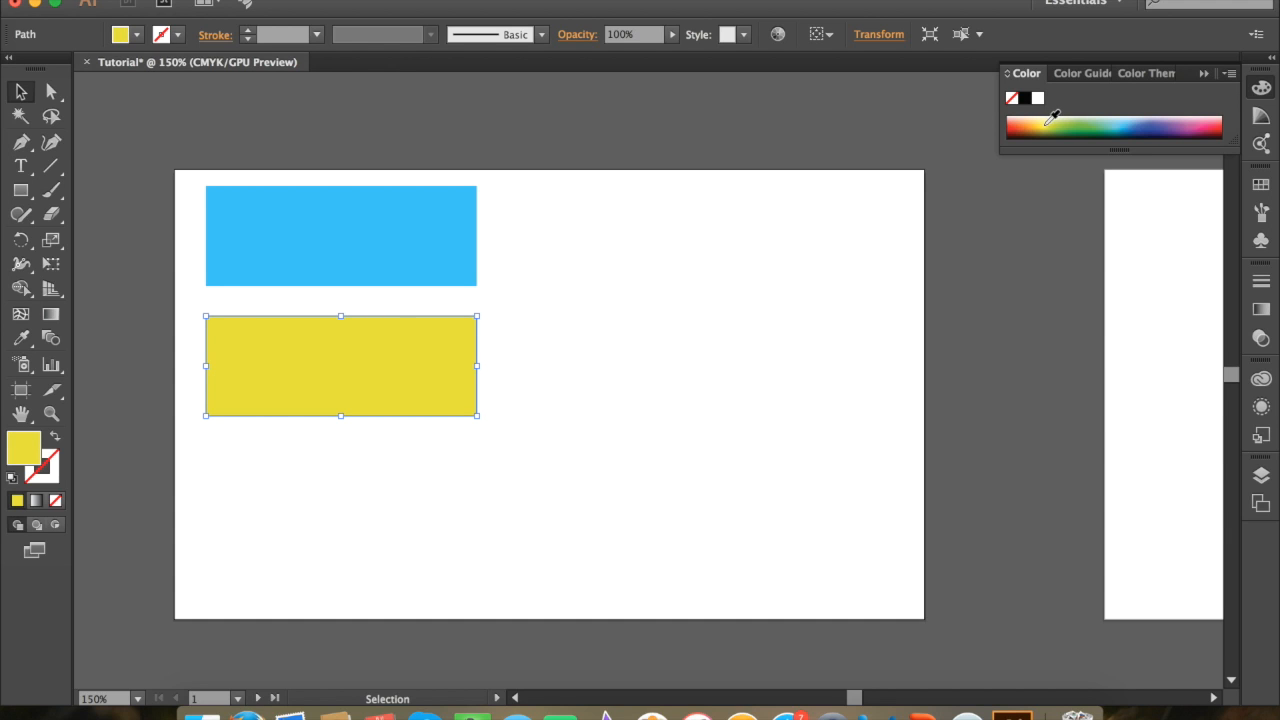
left_click(1055, 121)
left_click(731, 340)
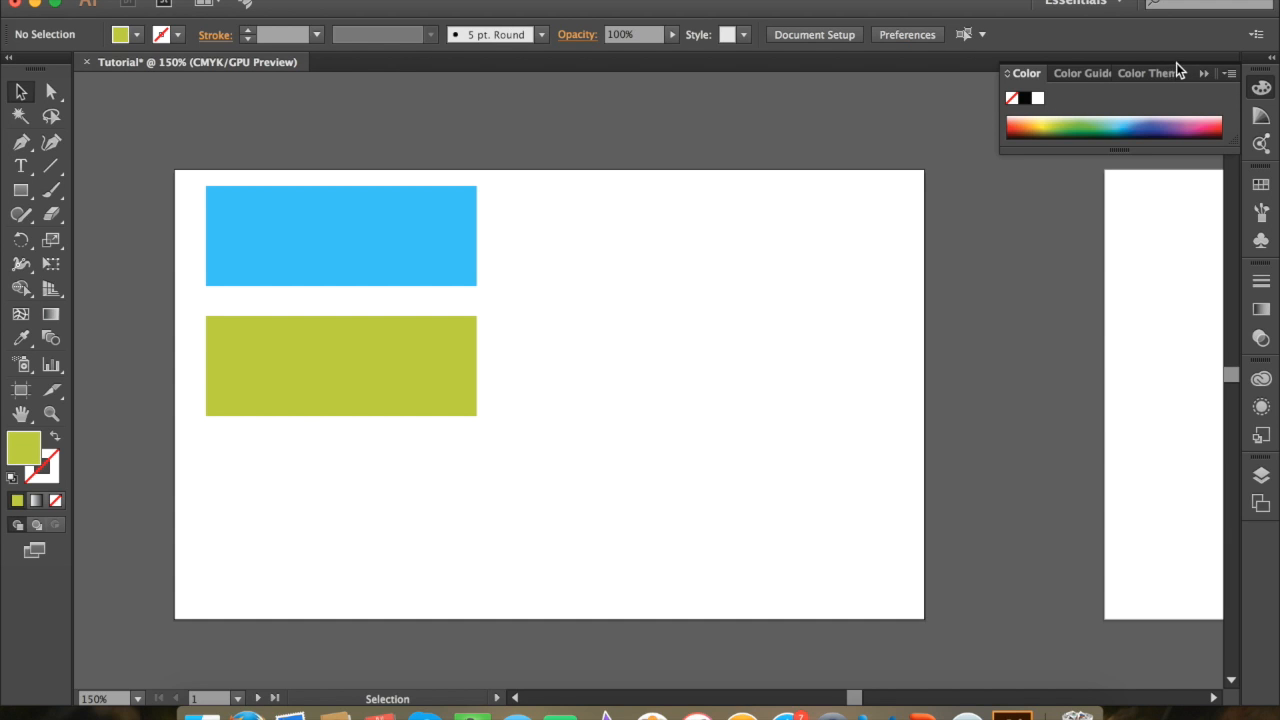
Step: Create a narrow copy of the green rectangle to its right and fill it with the first lighter Color Guide tint
left_click(1094, 73)
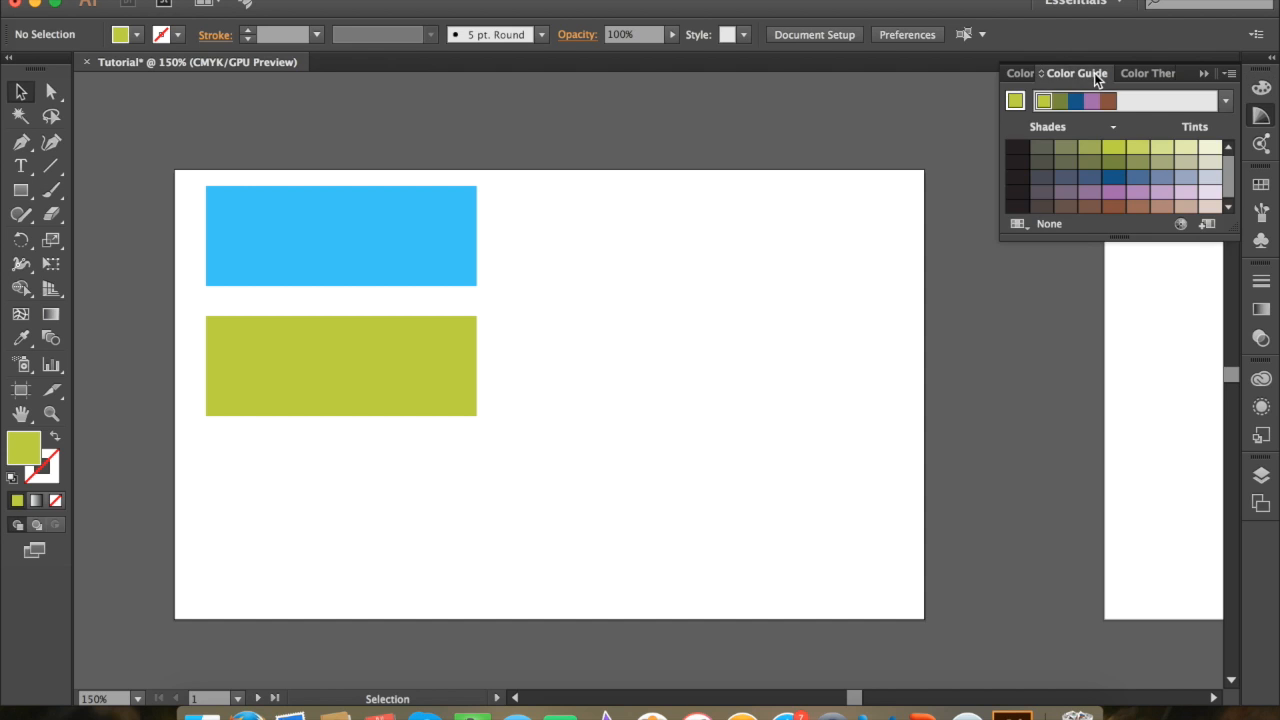
left_click(421, 343)
left_click_drag(434, 343, 557, 365)
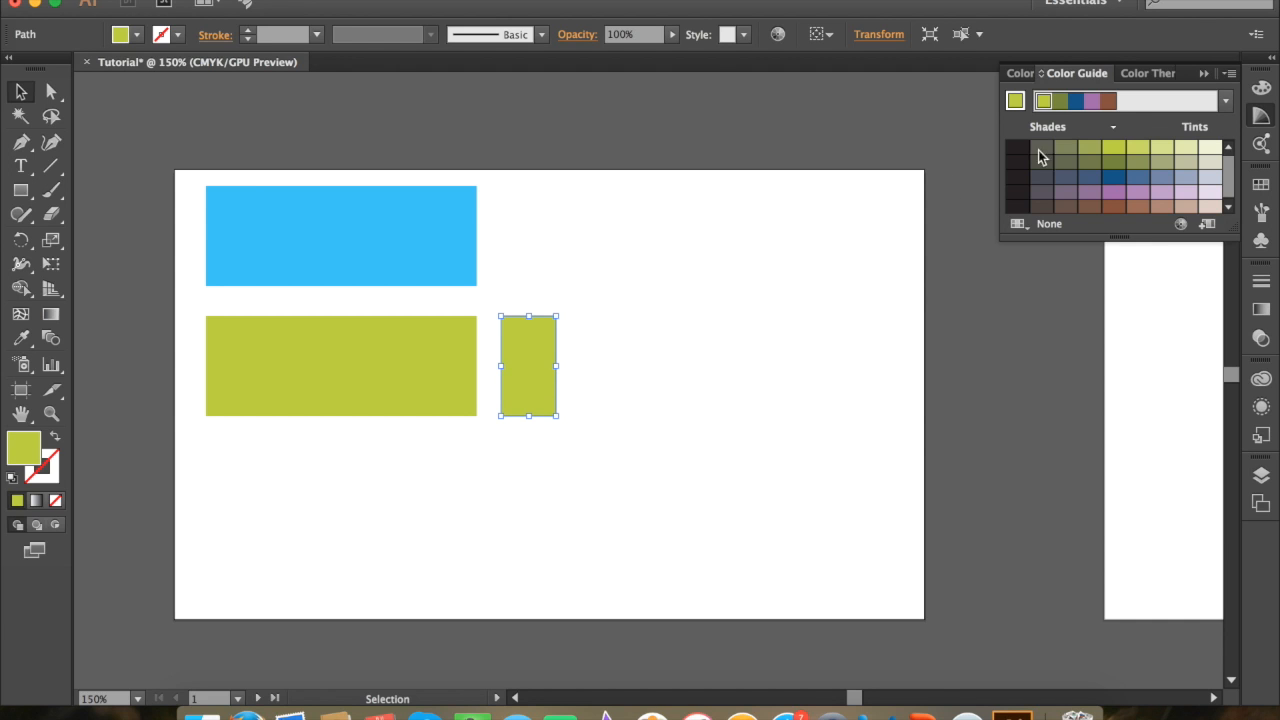
left_click(1137, 150)
left_click(900, 290)
Step: Add three more evenly spaced copies of the narrow rectangle to the right, filling each with the next lighter green tint
left_click_drag(528, 376, 599, 374)
left_click(1160, 155)
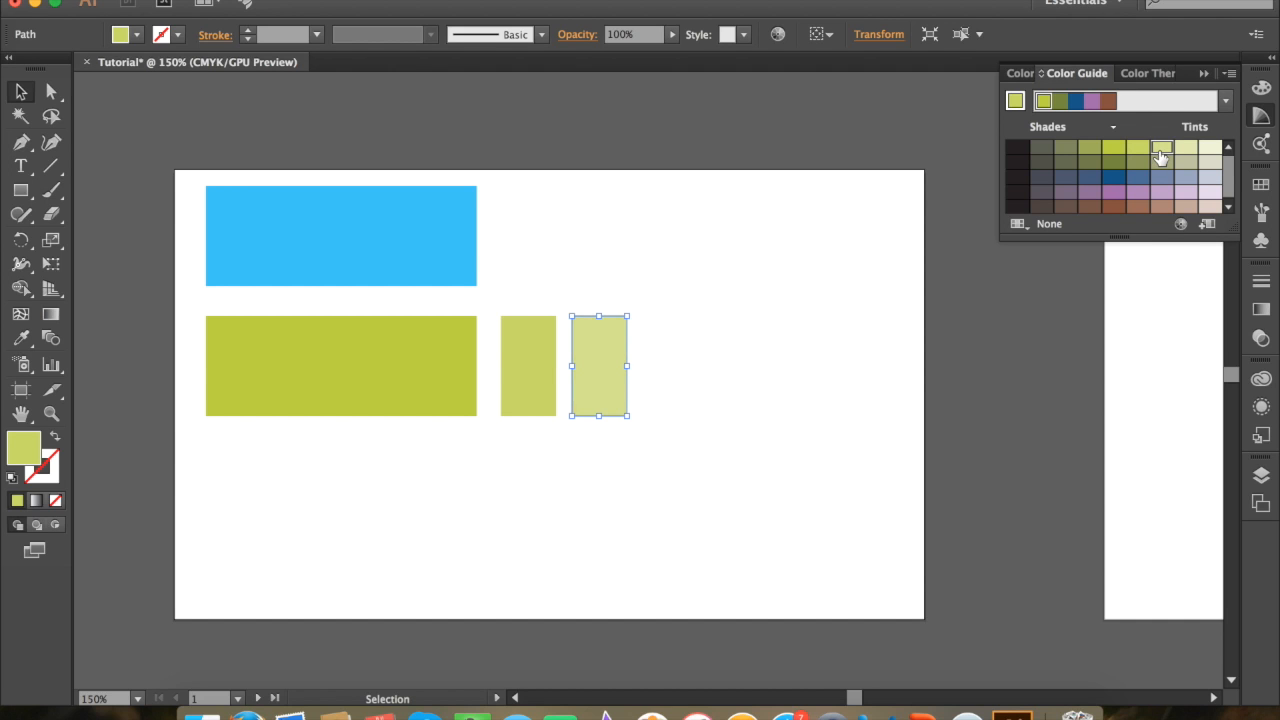
left_click(759, 411)
left_click_drag(602, 379, 672, 379)
left_click(1183, 150)
left_click(800, 407)
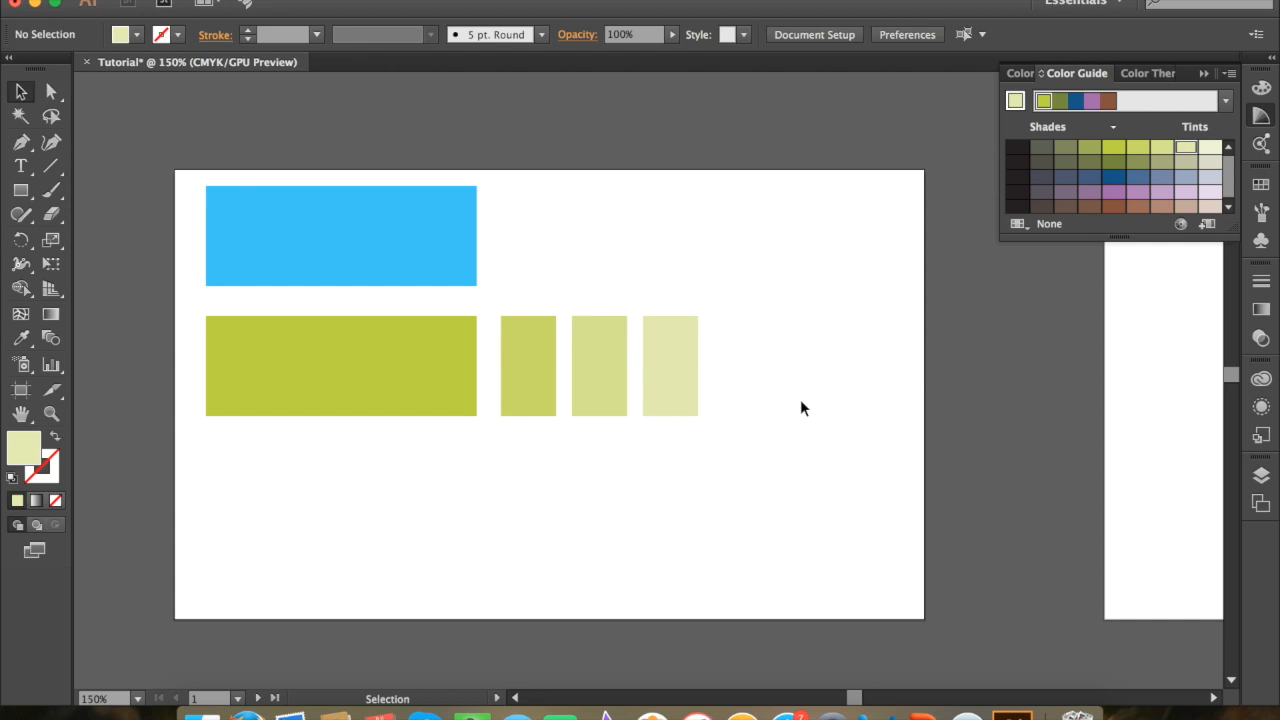
left_click_drag(660, 376, 727, 373)
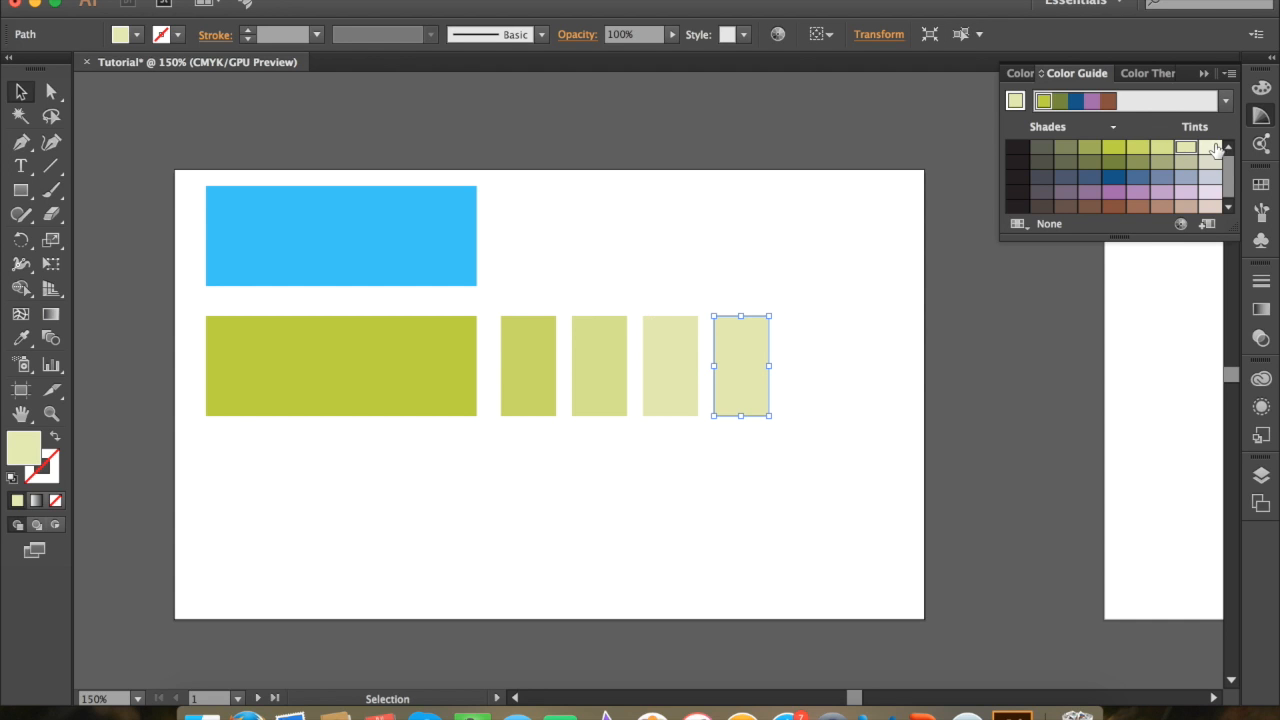
left_click(1210, 148)
left_click(937, 284)
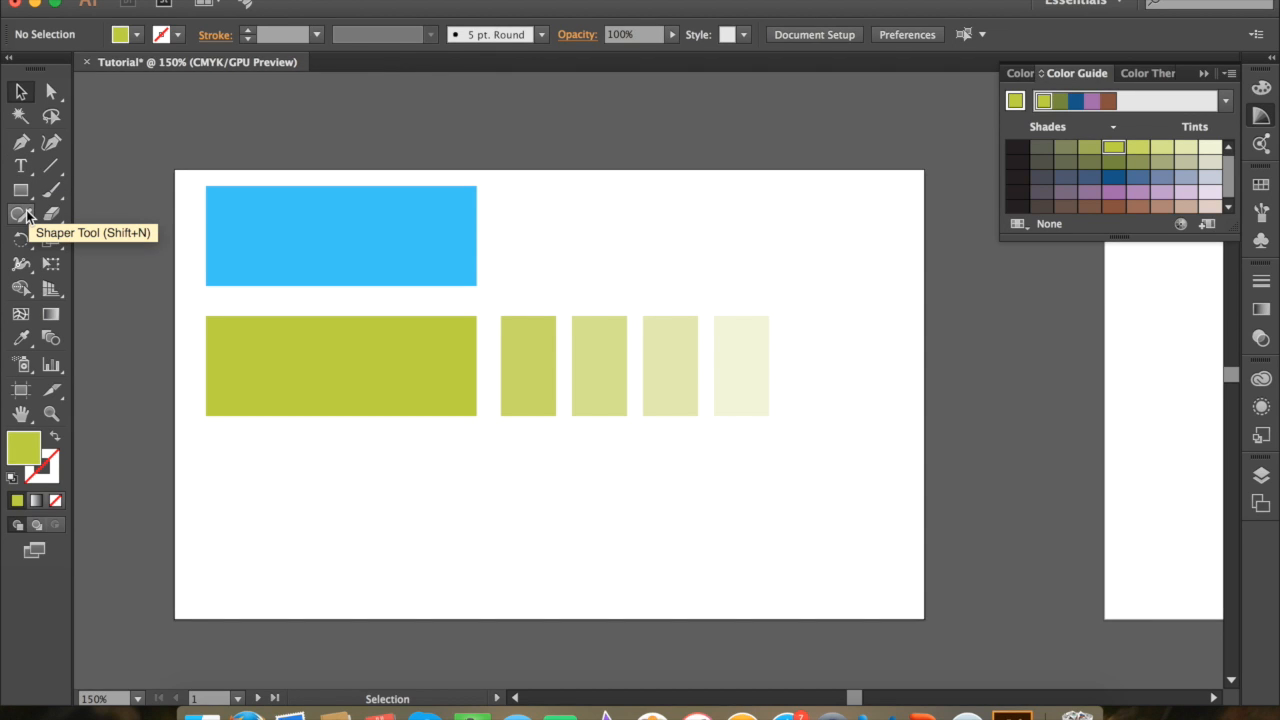
Step: Draw a short curved Pen tool segment below the green rectangle, pulling the second anchor's direction handle upward
left_click(21, 142)
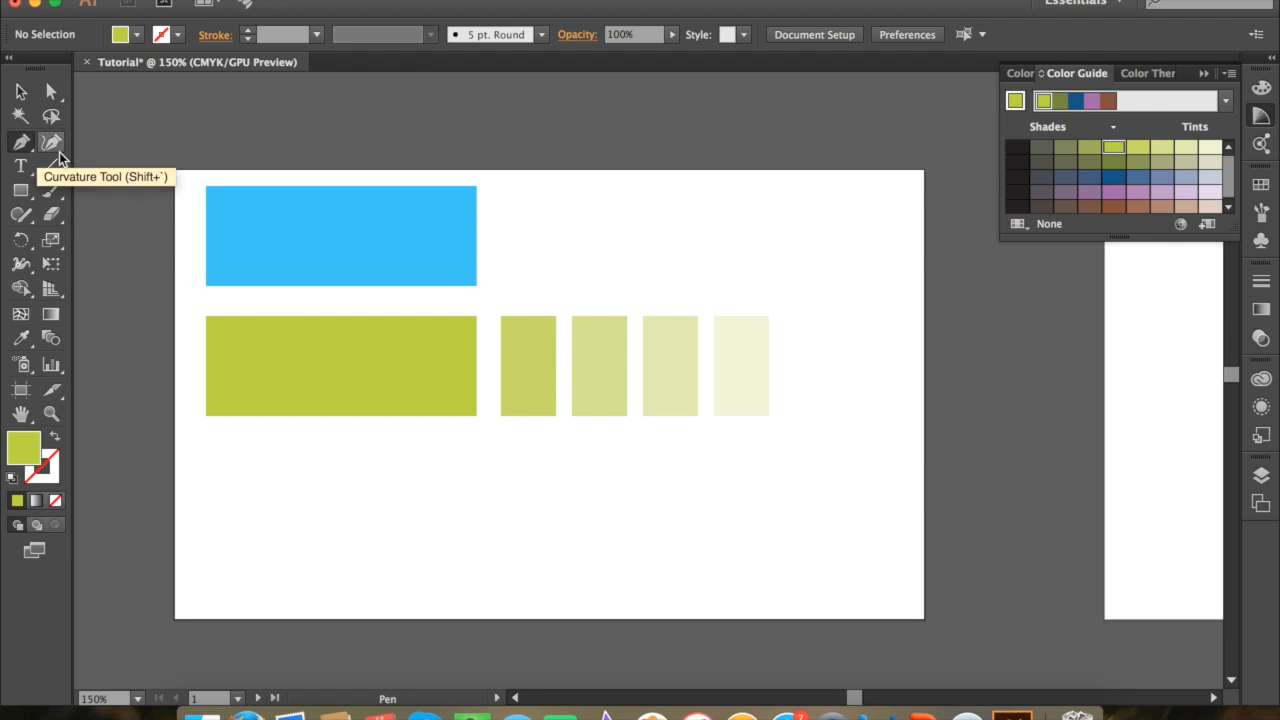
left_click(313, 499)
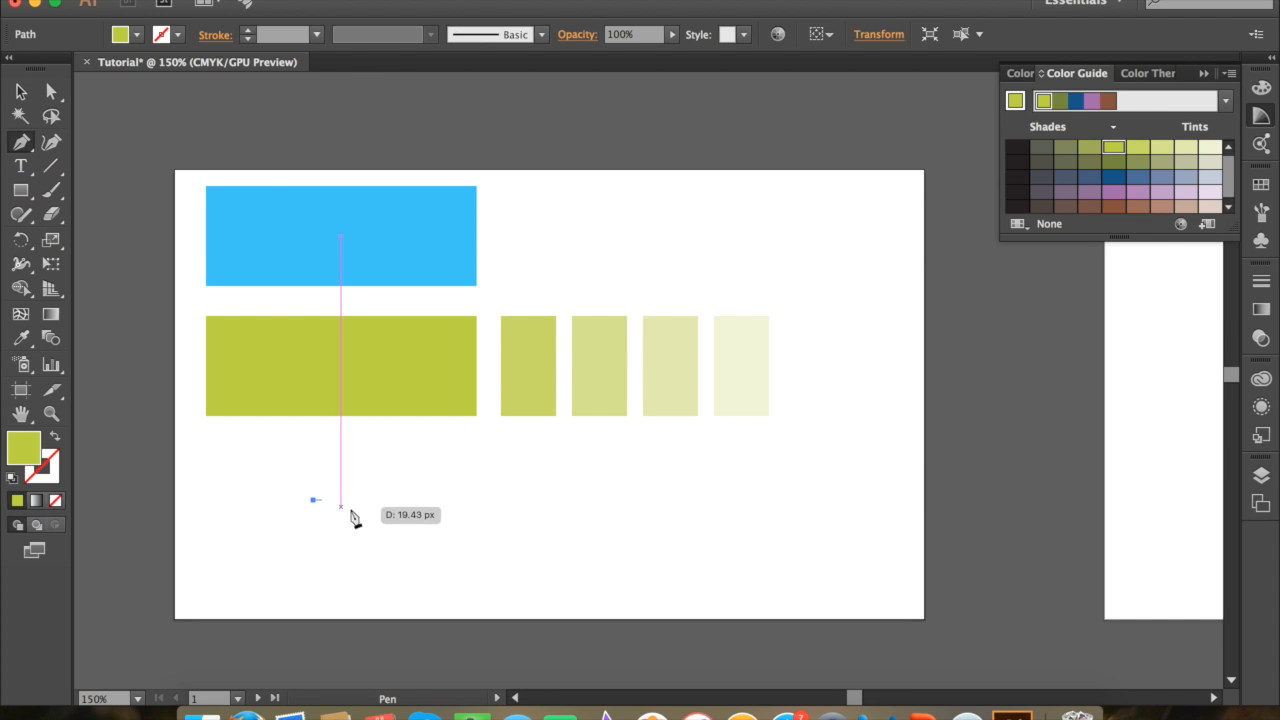
left_click_drag(371, 472, 367, 434)
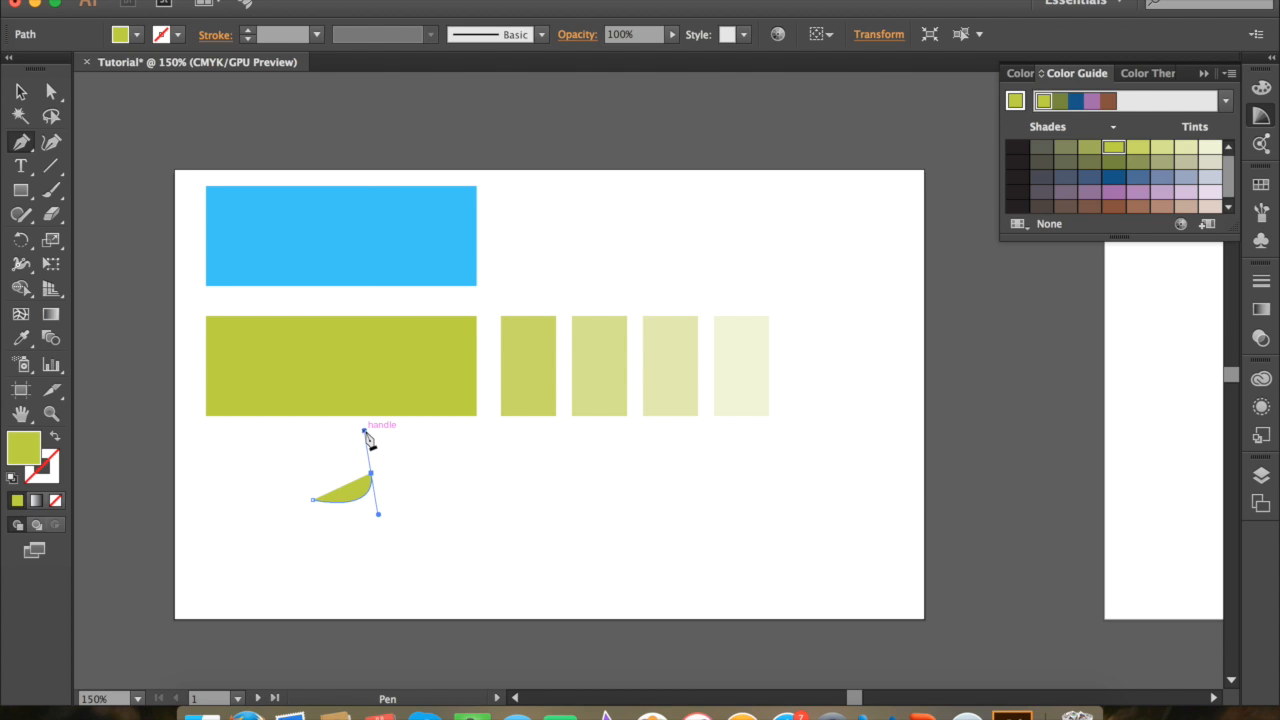
Step: Try to continue the path with a curved segment arching to the right, and undo that segment
left_click(446, 468)
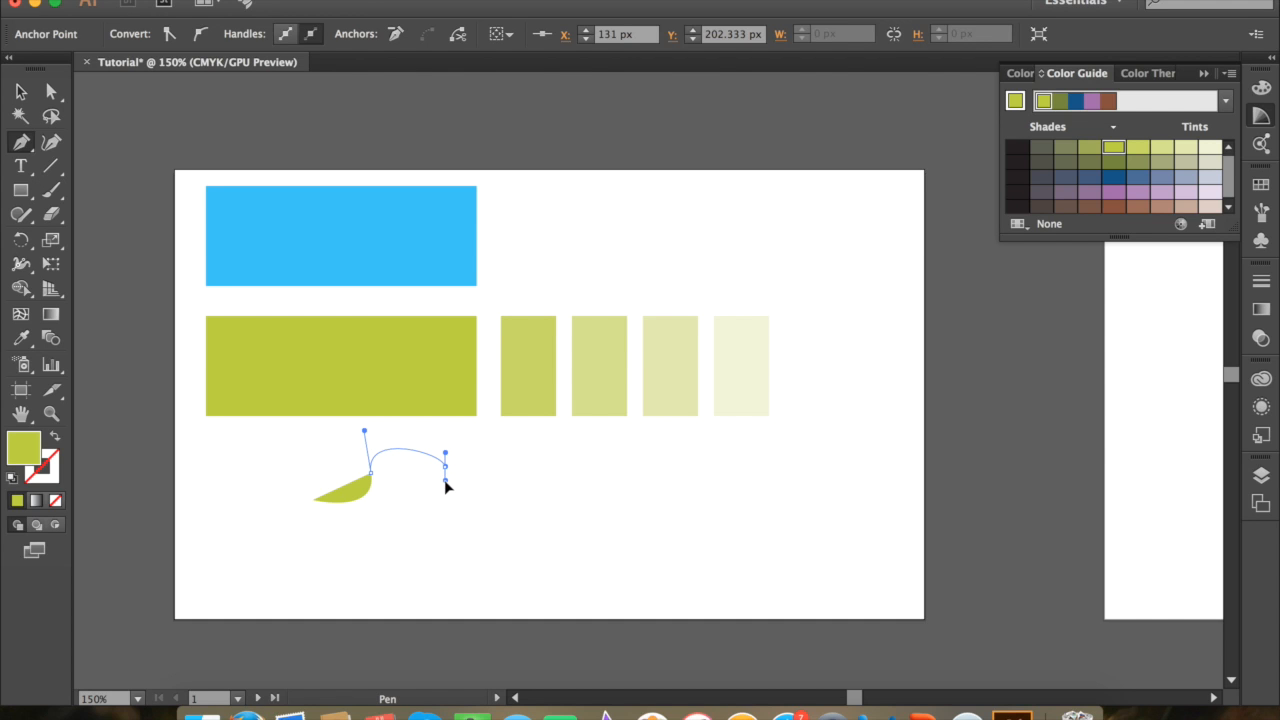
left_click_drag(445, 481, 445, 480)
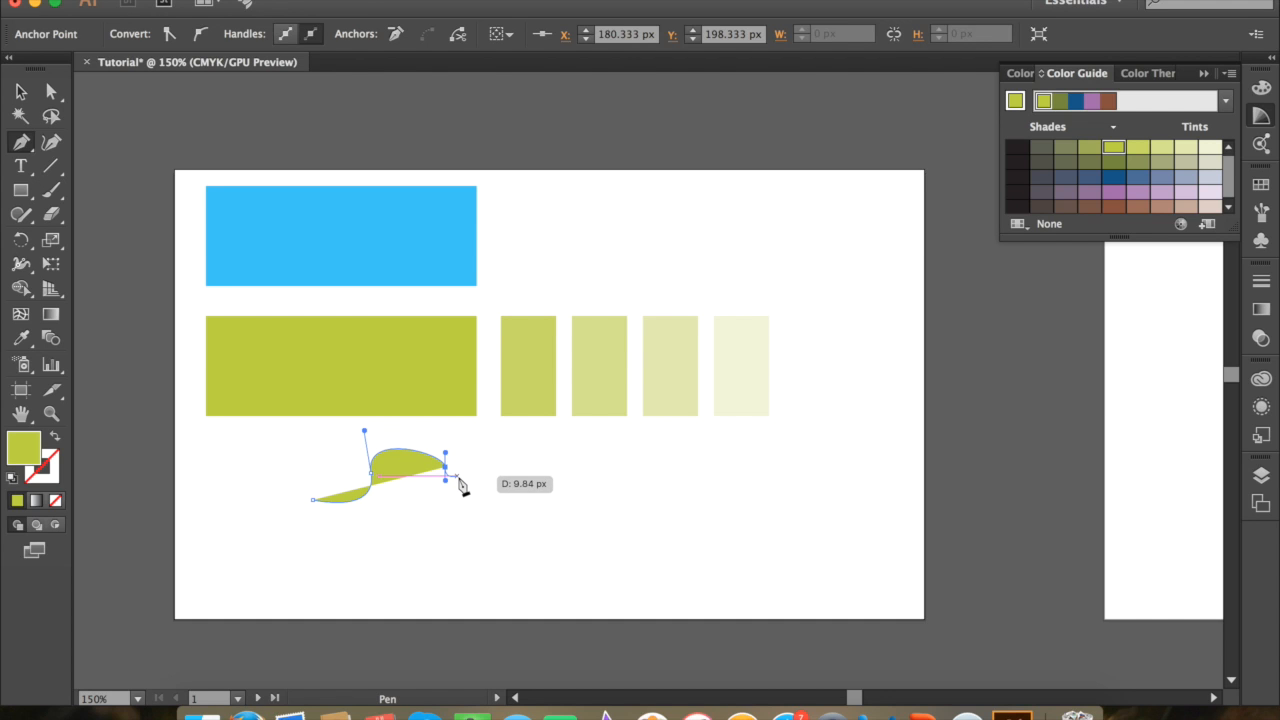
key("super+z")
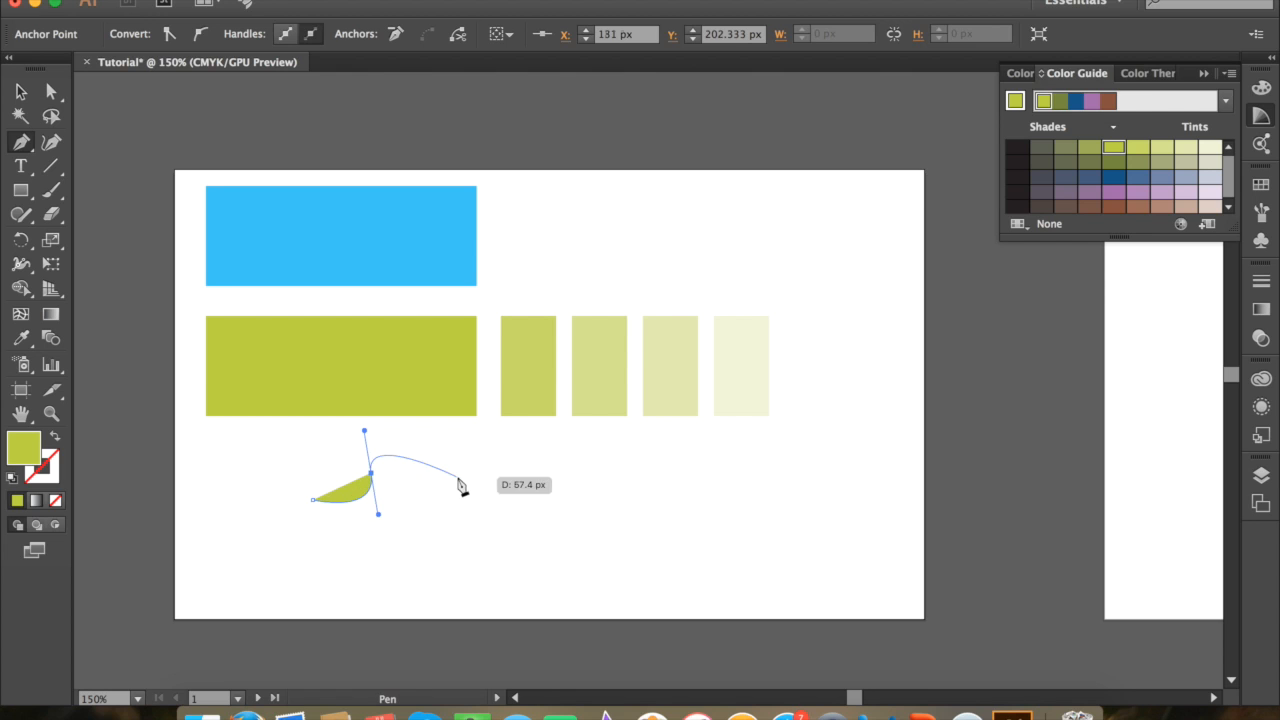
Step: Continue the green Pen path with a curve arching right and another rounding down, removing the outgoing handle at each starting anchor
left_click(373, 475)
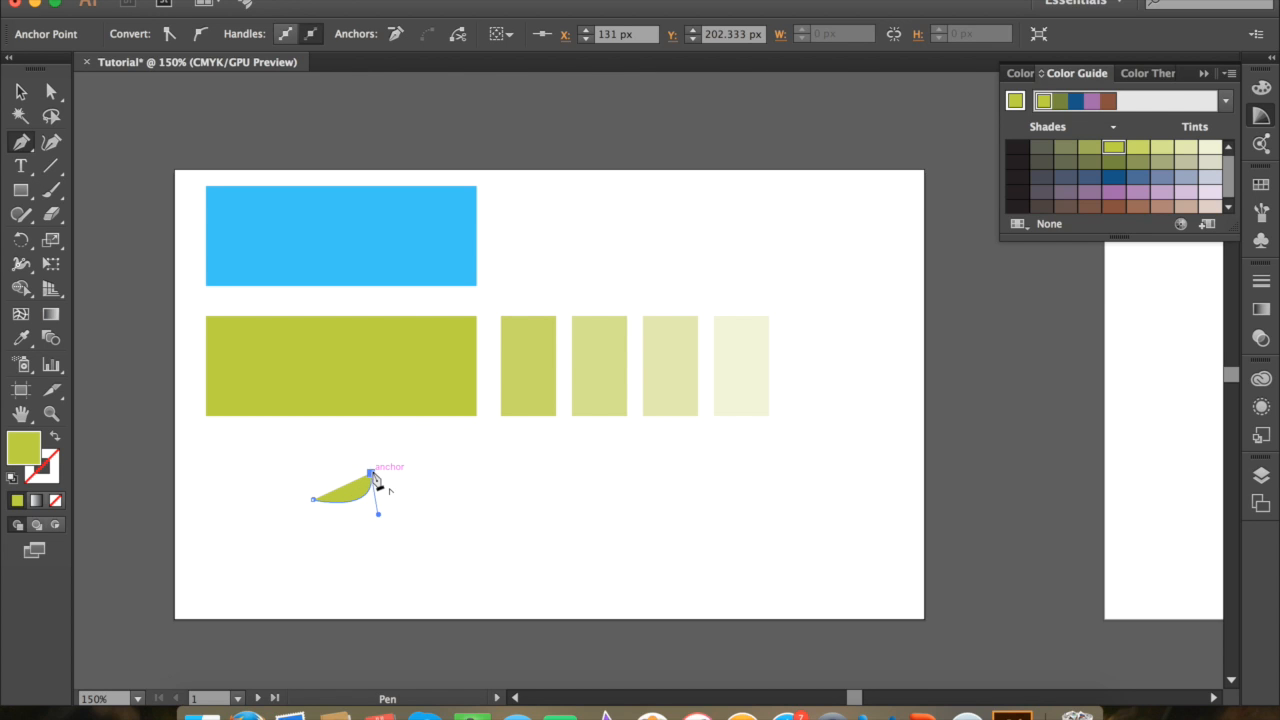
left_click_drag(442, 459, 501, 507)
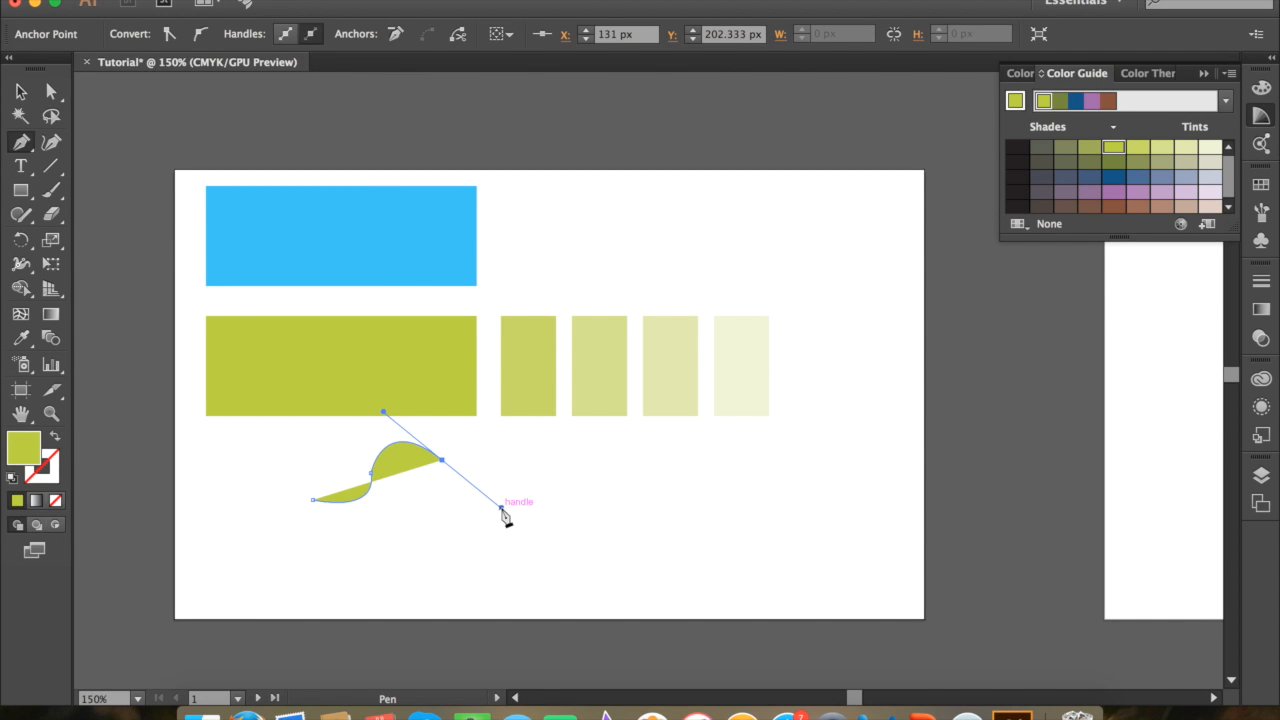
left_click(443, 461)
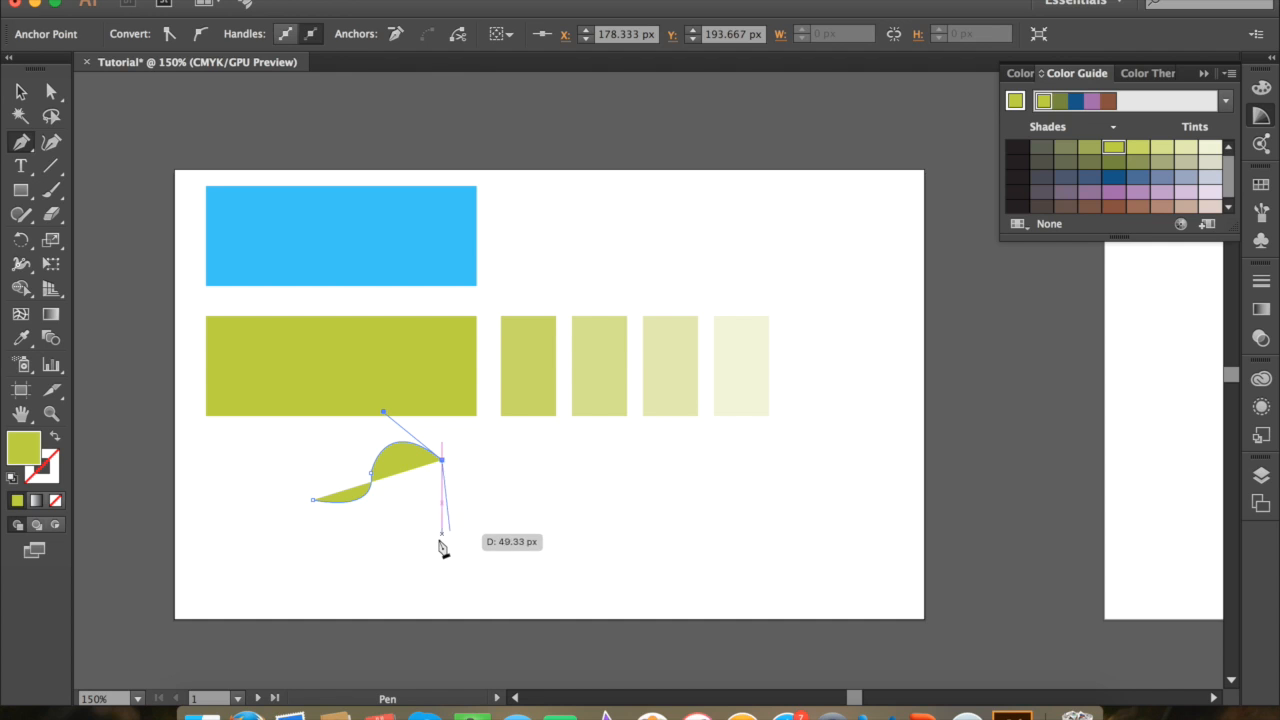
left_click_drag(432, 541, 351, 544)
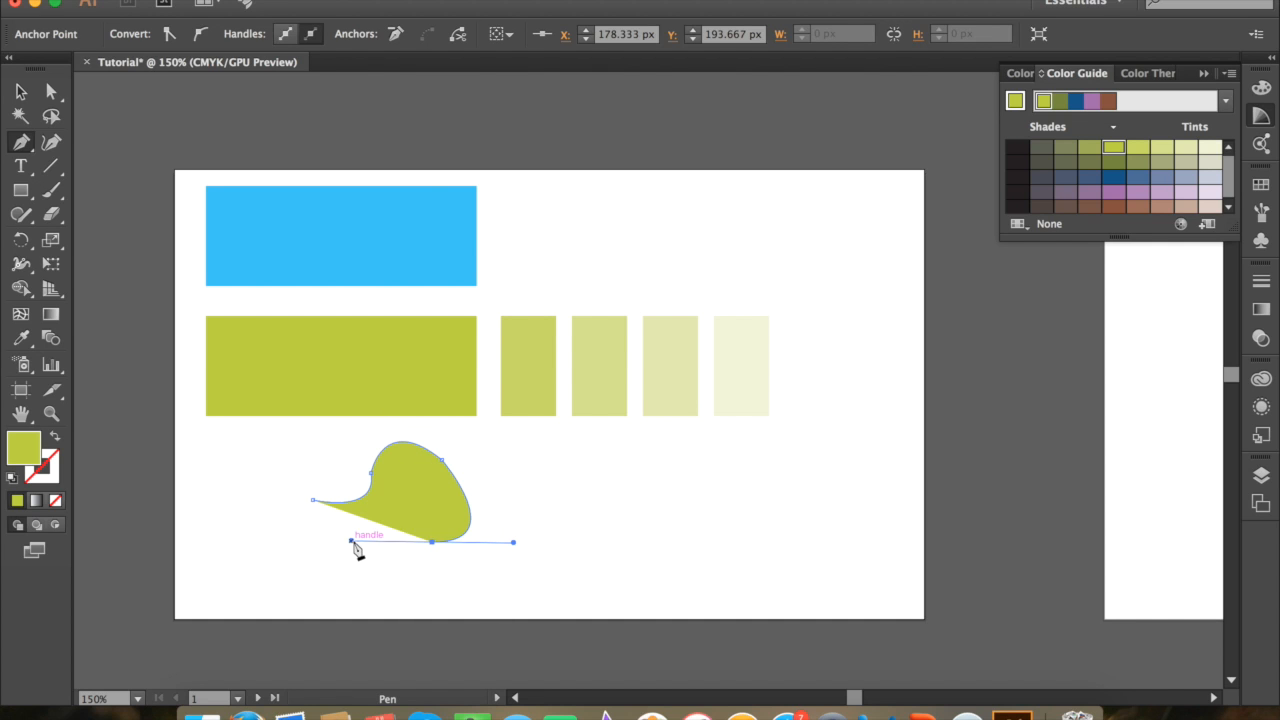
Step: Draw the inner edge of the curved shape back up and toward the path's start, removing the outgoing handle before each segment
left_click(432, 542)
left_click_drag(418, 486, 382, 485)
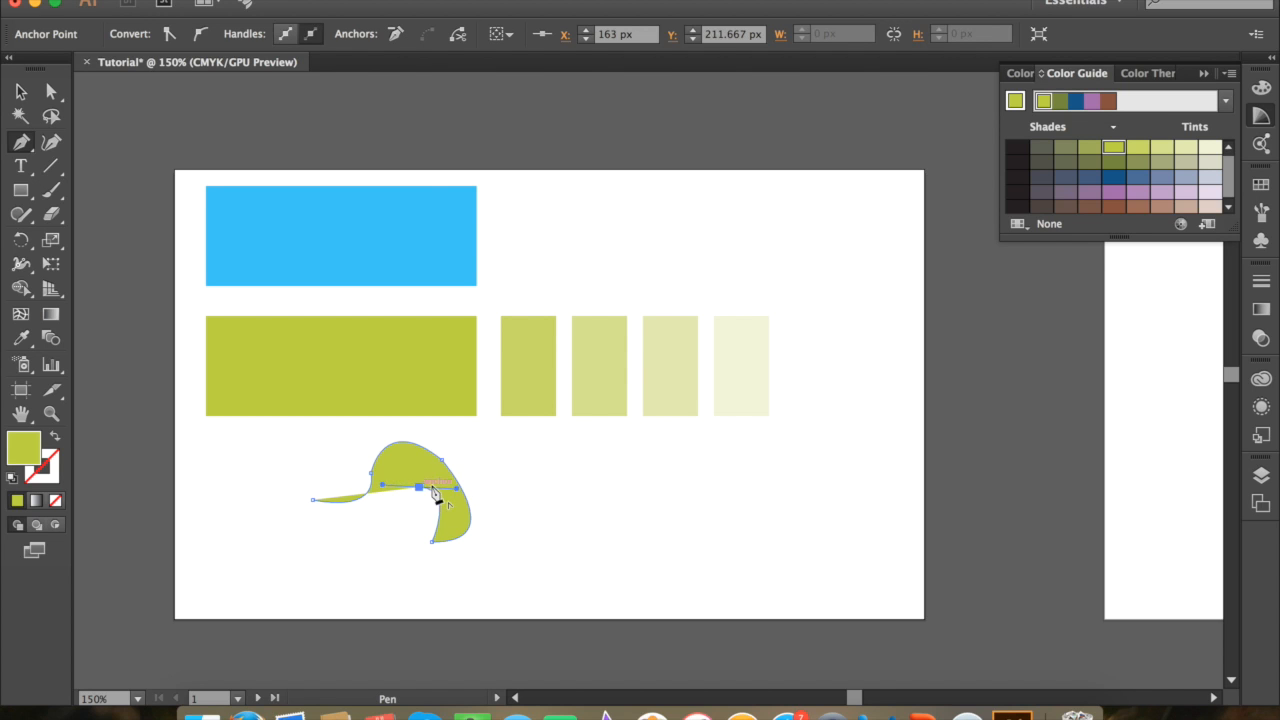
left_click(420, 488)
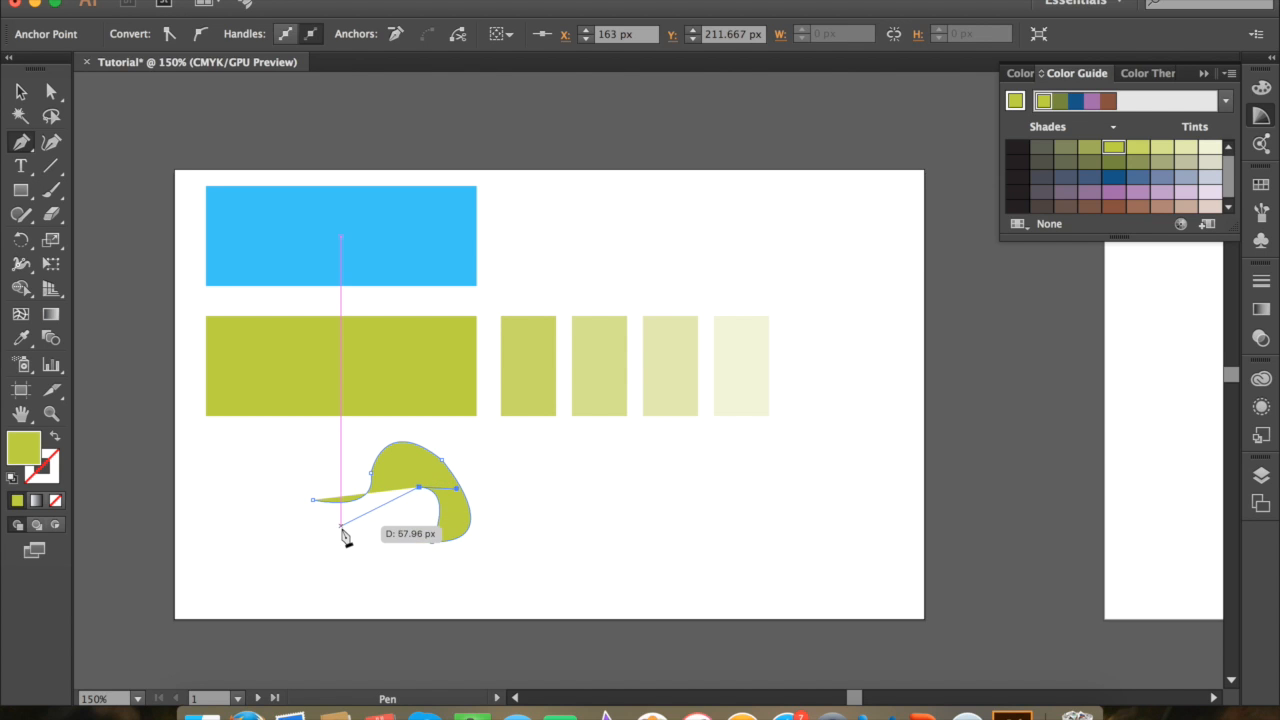
left_click_drag(341, 527, 308, 512)
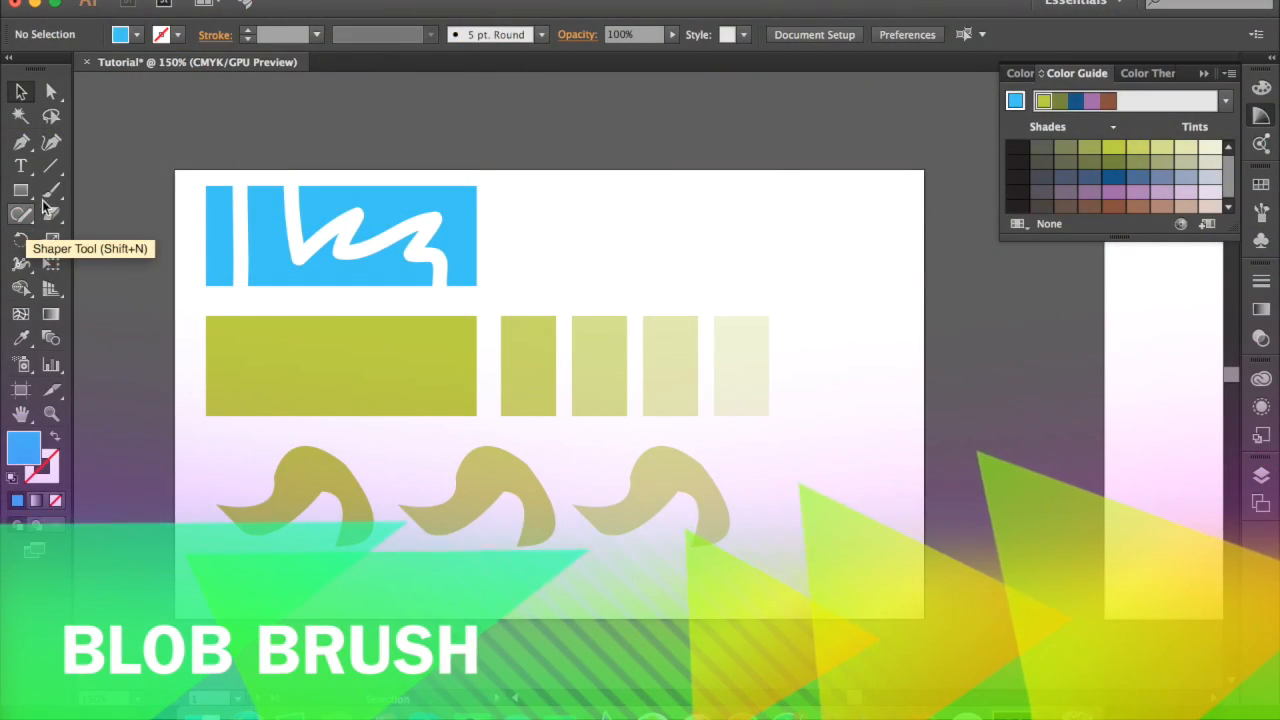
Step: Paint blue wavy and spiral strokes to the right of the rectangles with the Blob Brush, swapping fill and stroke between strokes
left_click_drag(51, 190, 108, 214)
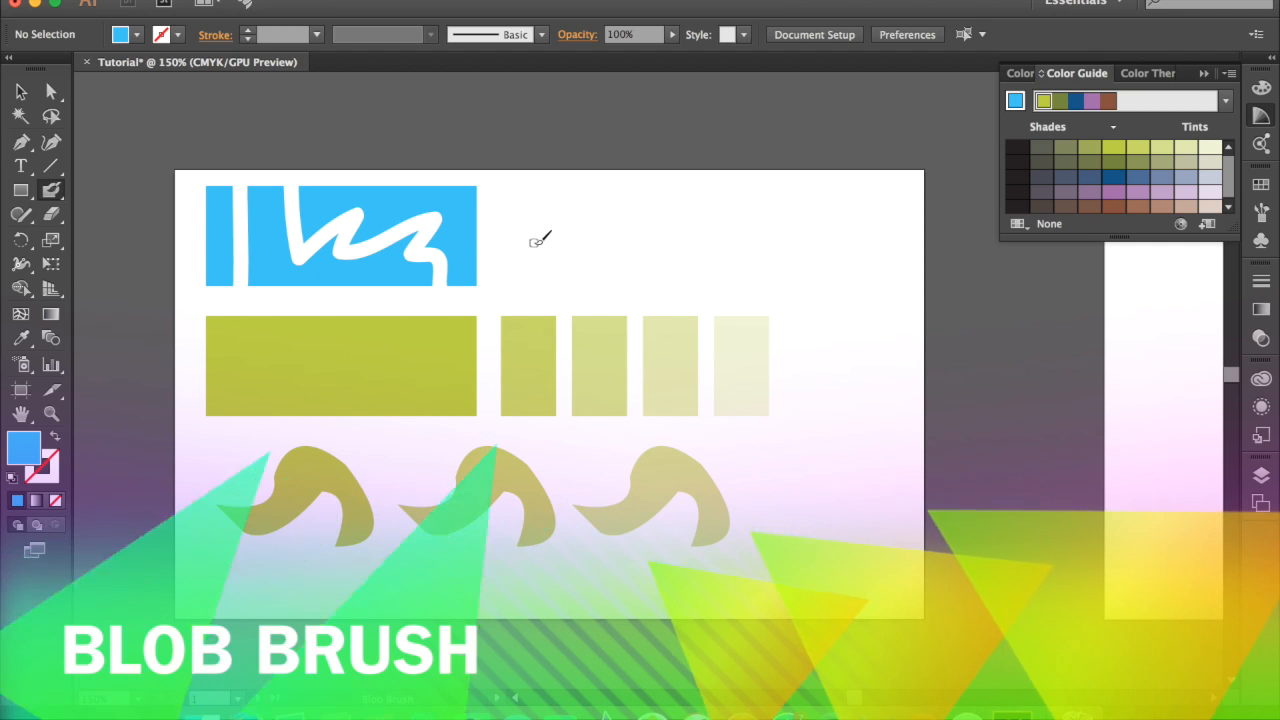
mouse_move(522, 269)
left_mouse_down()
mouse_move(538, 231)
mouse_move(558, 283)
mouse_move(580, 236)
mouse_move(616, 251)
mouse_move(685, 235)
mouse_move(699, 264)
mouse_move(780, 226)
mouse_move(828, 304)
mouse_move(849, 204)
mouse_move(821, 242)
left_mouse_up()
key("shift+x")
mouse_move(803, 349)
left_mouse_down()
mouse_move(840, 340)
mouse_move(828, 414)
mouse_move(875, 416)
mouse_move(863, 393)
mouse_move(851, 428)
left_mouse_up()
mouse_move(874, 303)
left_mouse_down()
mouse_move(892, 384)
mouse_move(889, 332)
left_mouse_up()
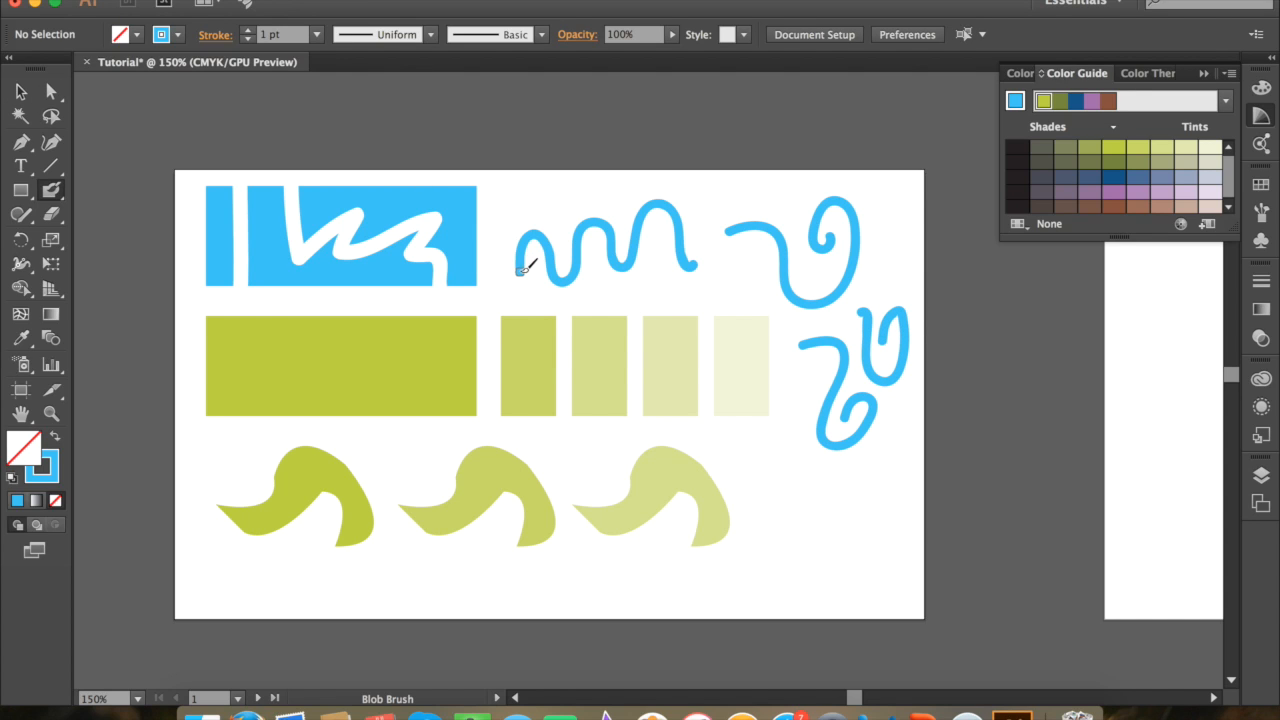
mouse_move(524, 256)
left_mouse_down()
mouse_move(578, 278)
mouse_move(593, 224)
mouse_move(635, 268)
mouse_move(661, 207)
mouse_move(693, 271)
left_mouse_up()
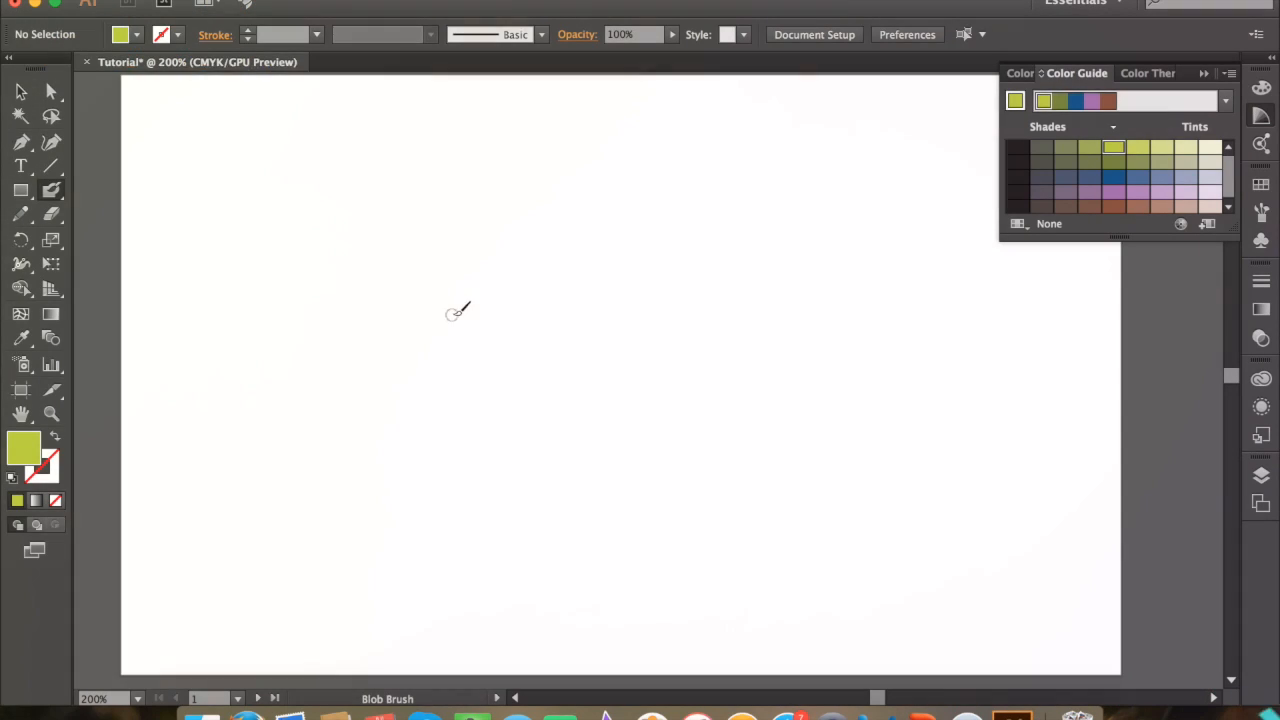
Step: Draw a green letter A with the Blob Brush on the second artboard, filling in a thick right leg and thickening its crossbar
scroll(458, 310, "up", 3)
mouse_move(200, 318)
left_mouse_down()
mouse_move(217, 213)
mouse_move(244, 320)
left_mouse_up()
left_click_drag(200, 284, 247, 274)
left_click_drag(222, 204, 254, 316)
left_click_drag(218, 208, 267, 321)
mouse_move(251, 277)
left_mouse_down()
mouse_move(259, 318)
mouse_move(244, 326)
mouse_move(274, 317)
left_mouse_up()
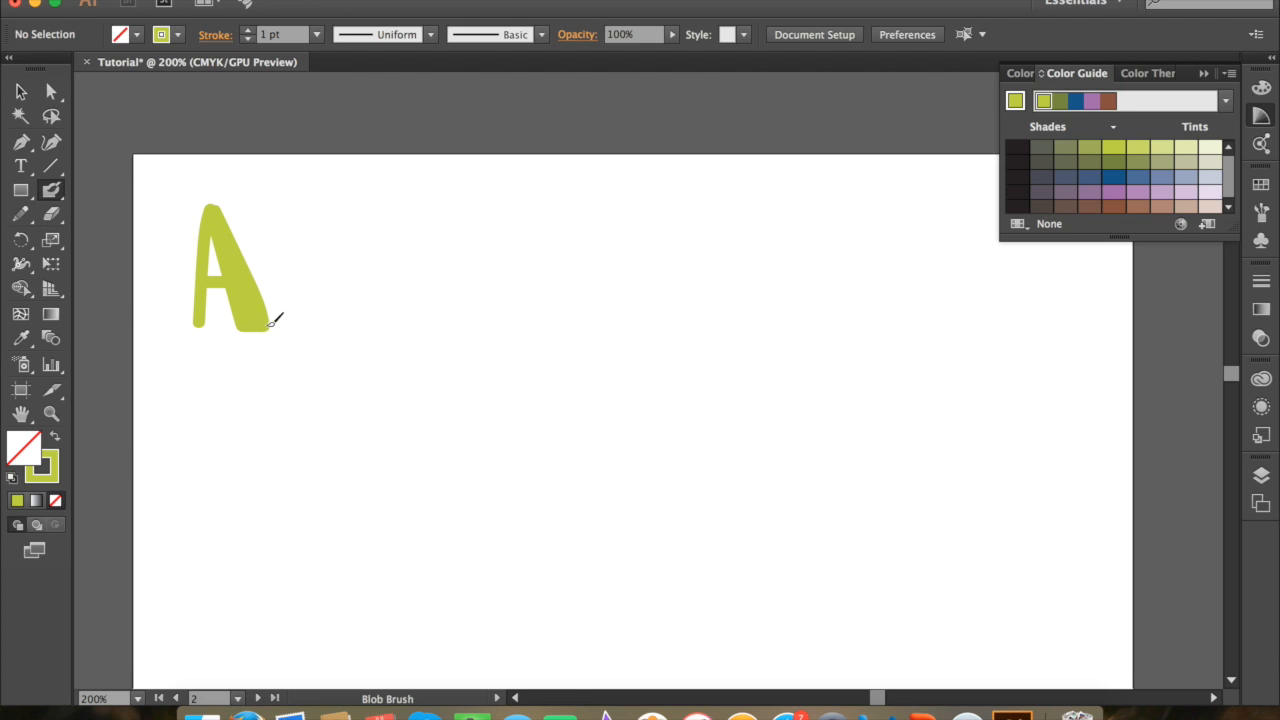
left_click_drag(204, 293, 242, 293)
Step: Smooth the top, right foot and left foot of the letter A with the Smooth tool, and deselect it
key("v")
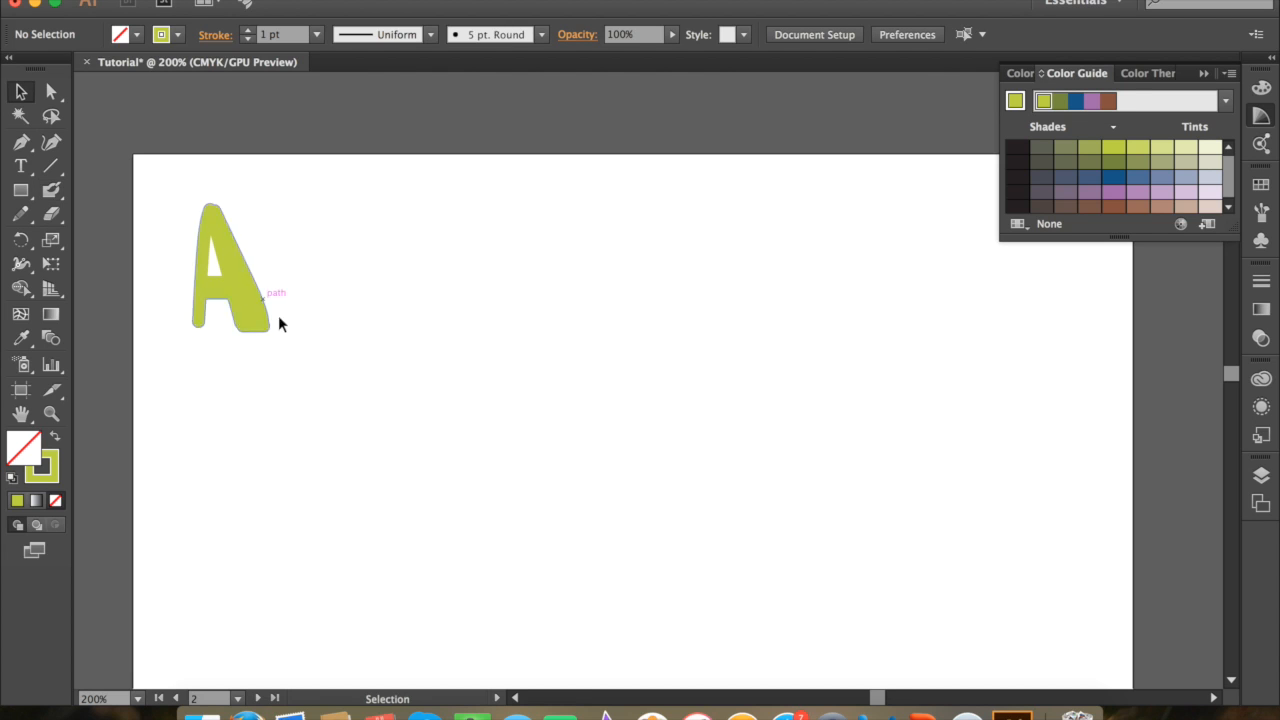
left_click(262, 309)
key("n")
left_click_drag(20, 213, 112, 258)
left_click_drag(204, 216, 241, 250)
left_click_drag(267, 330, 271, 322)
left_click_drag(192, 325, 211, 323)
left_click(21, 92)
left_click(341, 214)
Step: Draw a letter B with a thickened stem beside the A using the Blob Brush
key("shift+b")
left_click_drag(289, 206, 299, 330)
left_click_drag(301, 253, 316, 328)
mouse_move(290, 207)
left_mouse_down()
mouse_move(341, 229)
mouse_move(308, 284)
mouse_move(328, 277)
mouse_move(352, 322)
mouse_move(296, 338)
left_mouse_up()
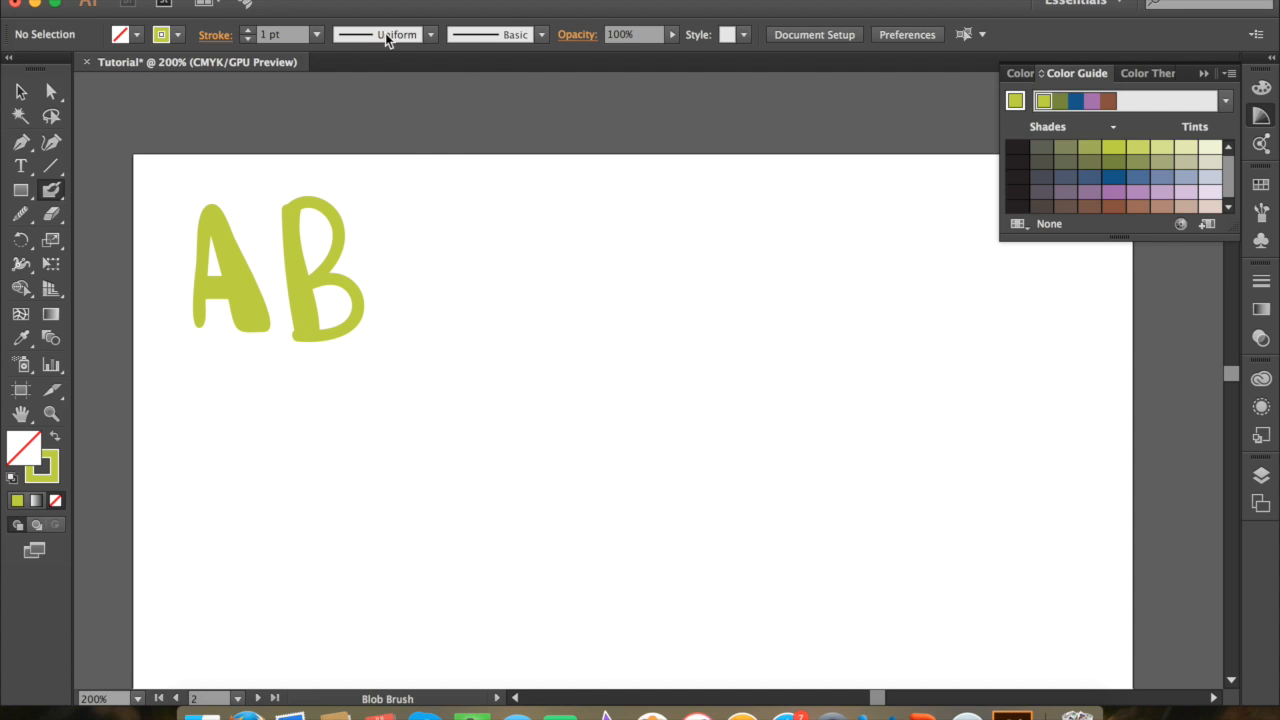
Step: Choose the 5 pt. Oval brush and draw lowercase cursive letters c and d, thickening the stem of the d
left_click(431, 35)
left_click(541, 36)
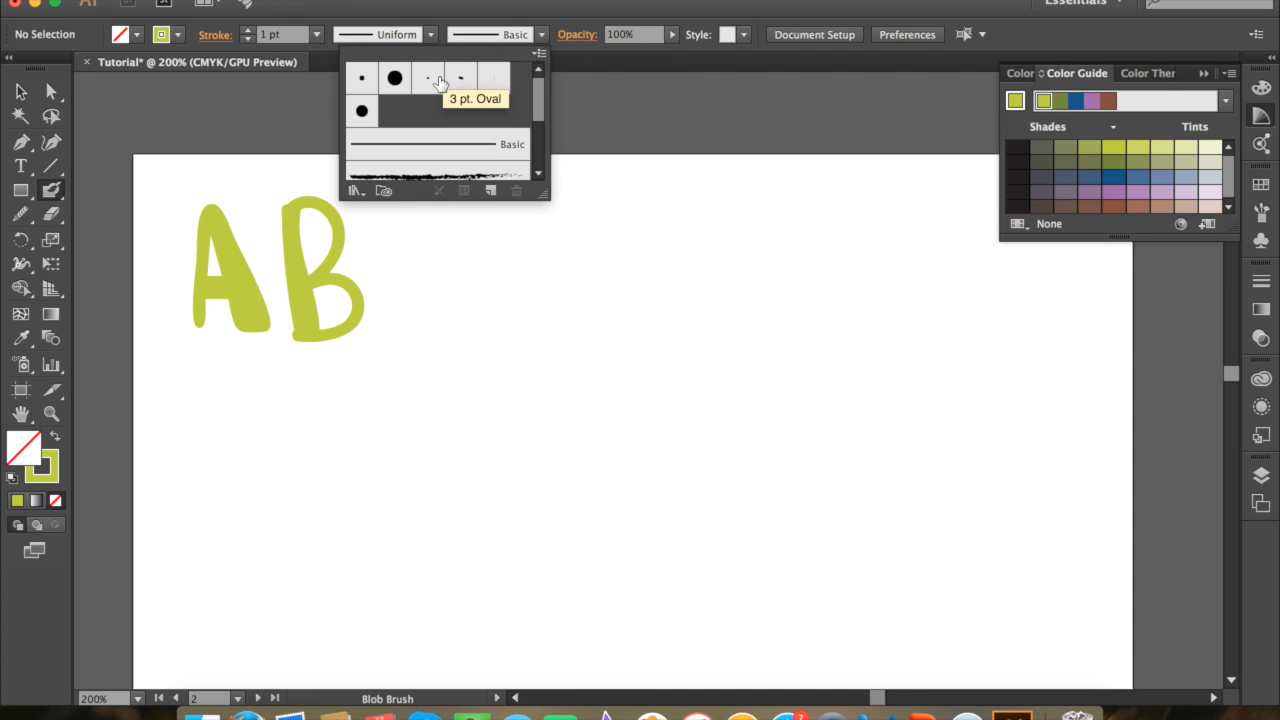
left_click(459, 79)
mouse_move(393, 318)
left_mouse_down()
mouse_move(499, 290)
mouse_move(446, 270)
mouse_move(443, 324)
mouse_move(498, 308)
left_mouse_up()
mouse_move(566, 268)
left_mouse_down()
mouse_move(533, 280)
mouse_move(619, 286)
left_mouse_up()
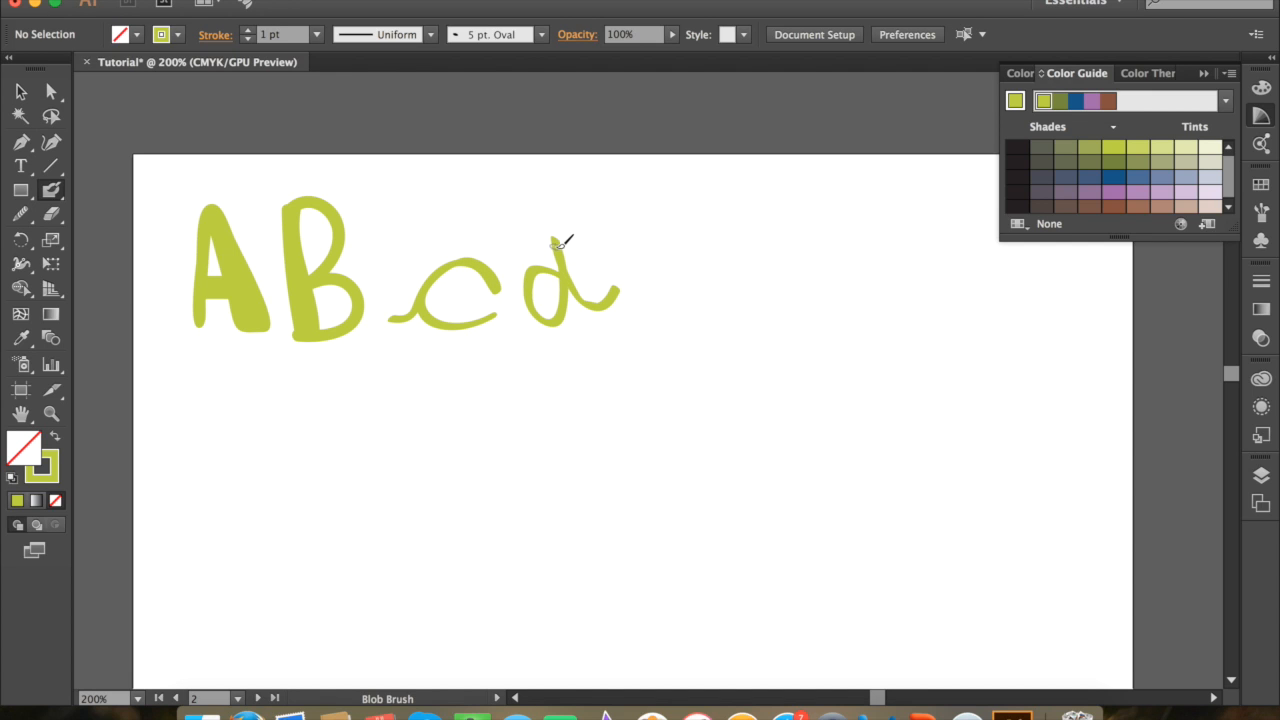
left_click_drag(557, 228, 561, 298)
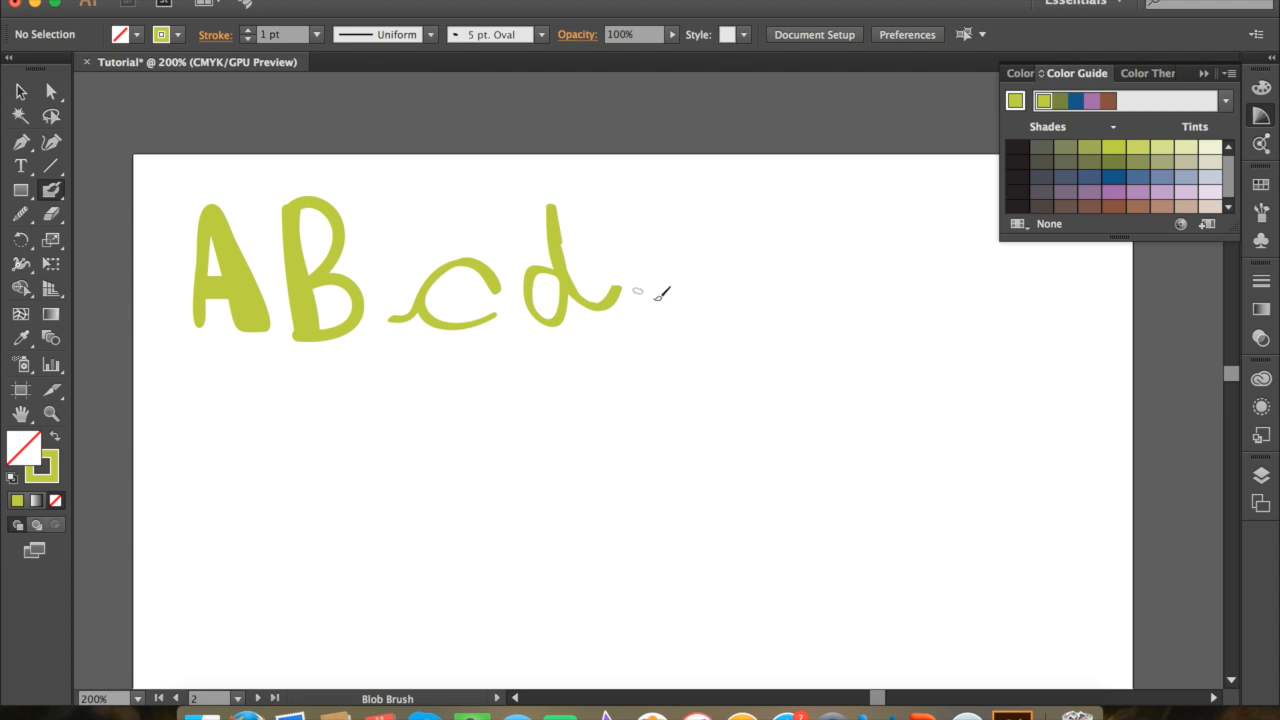
mouse_move(566, 268)
left_mouse_down()
mouse_move(539, 307)
mouse_move(569, 272)
left_mouse_up()
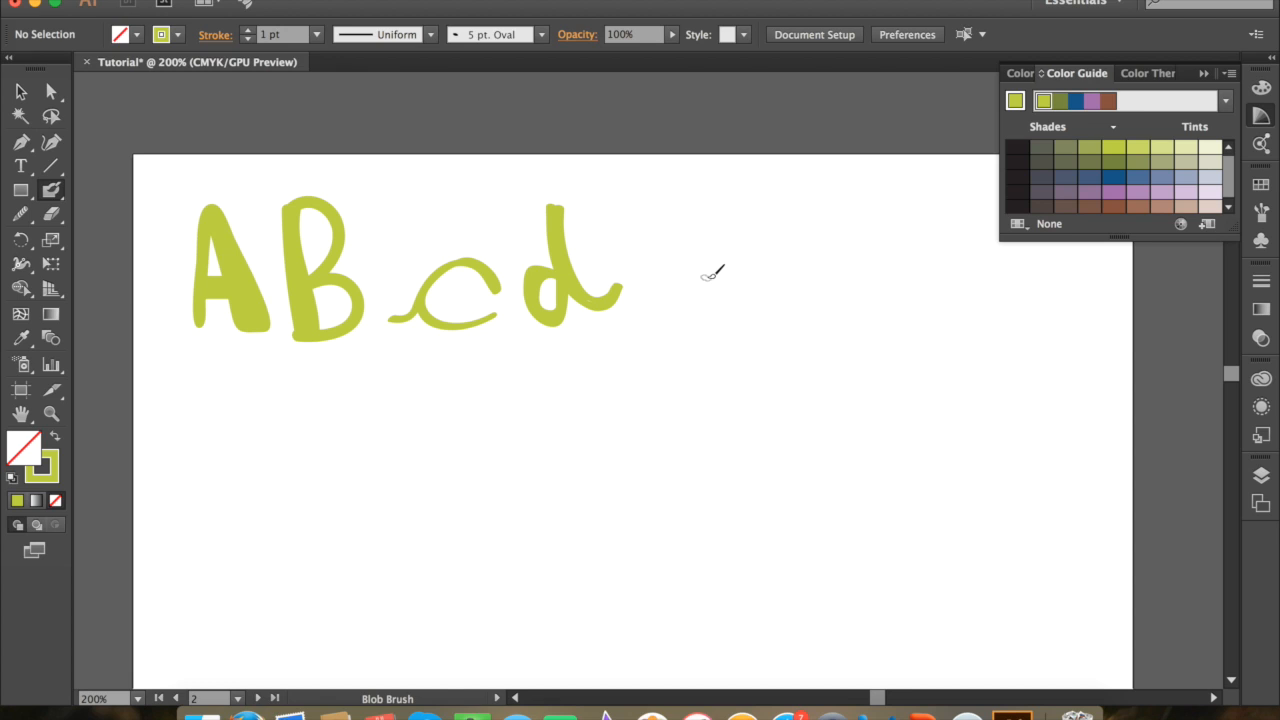
Step: Draw an uppercase letter E after the d and thicken its stem
mouse_move(694, 206)
left_mouse_down()
mouse_move(645, 240)
mouse_move(666, 327)
mouse_move(703, 313)
left_mouse_up()
left_click_drag(650, 257, 690, 258)
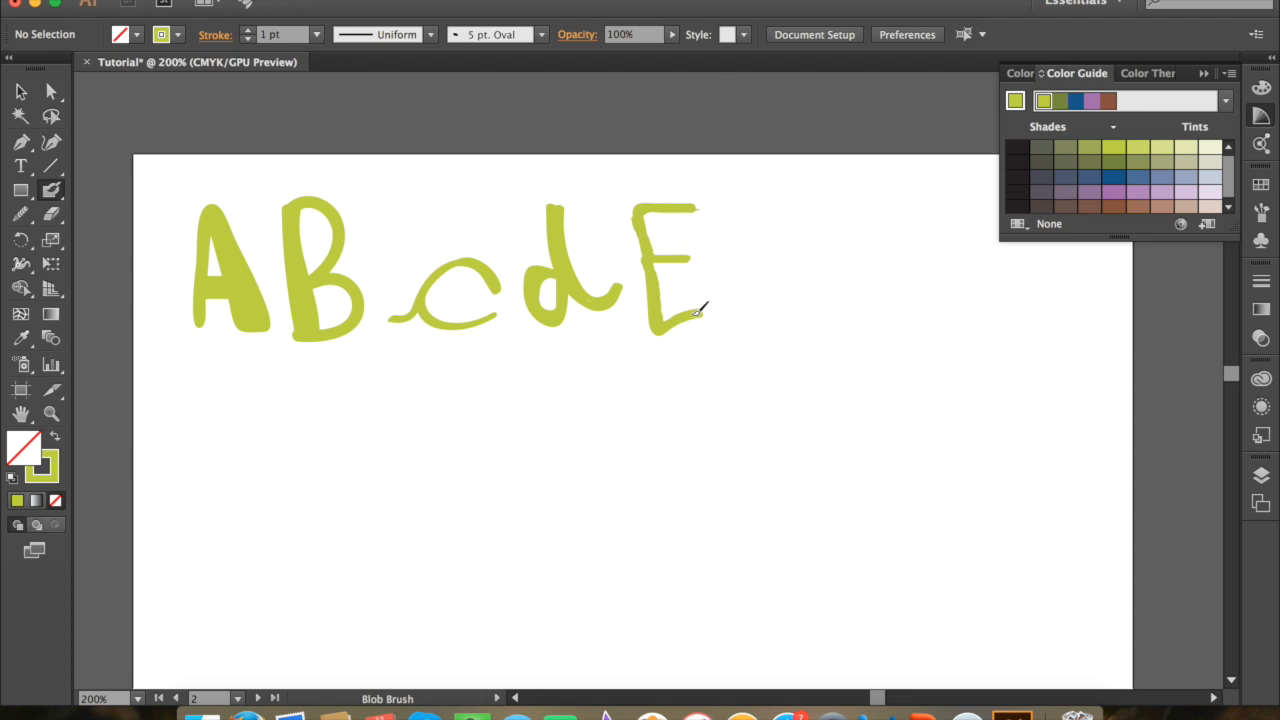
left_click_drag(637, 208, 656, 321)
Step: Delete the letter E and undo the deletion
key("v")
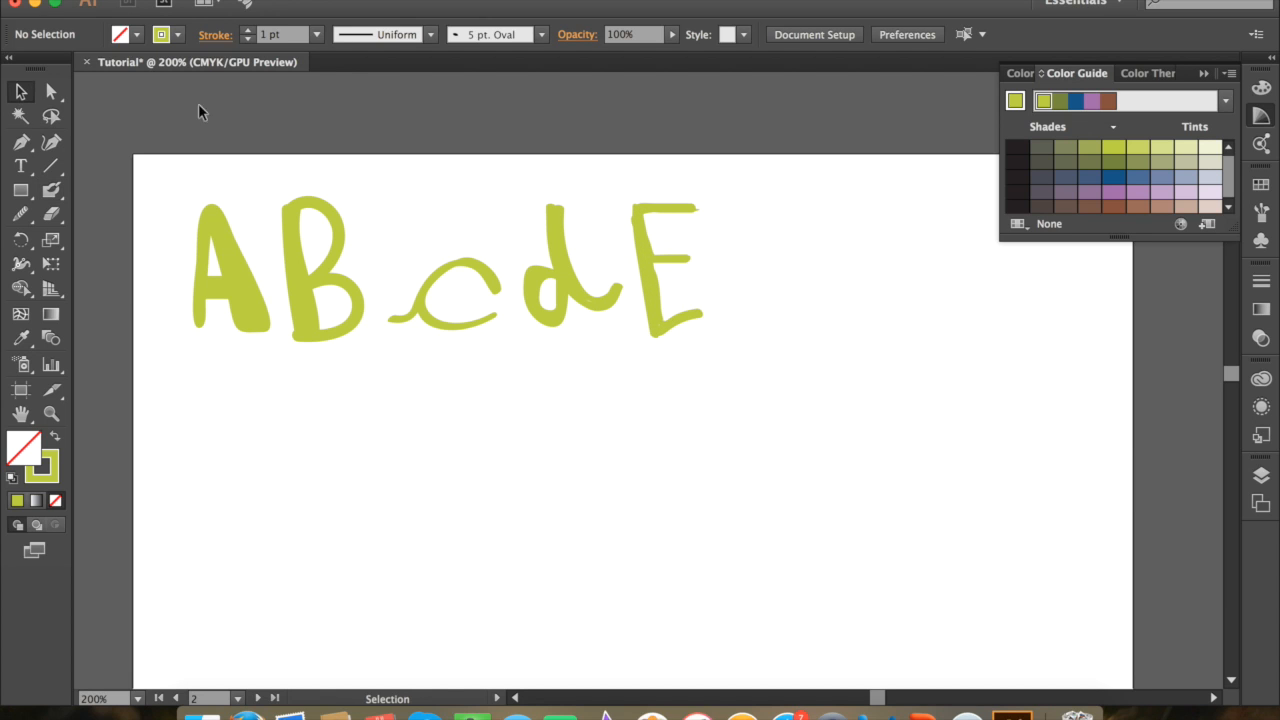
left_click(656, 251)
key("Delete")
left_click(212, 0)
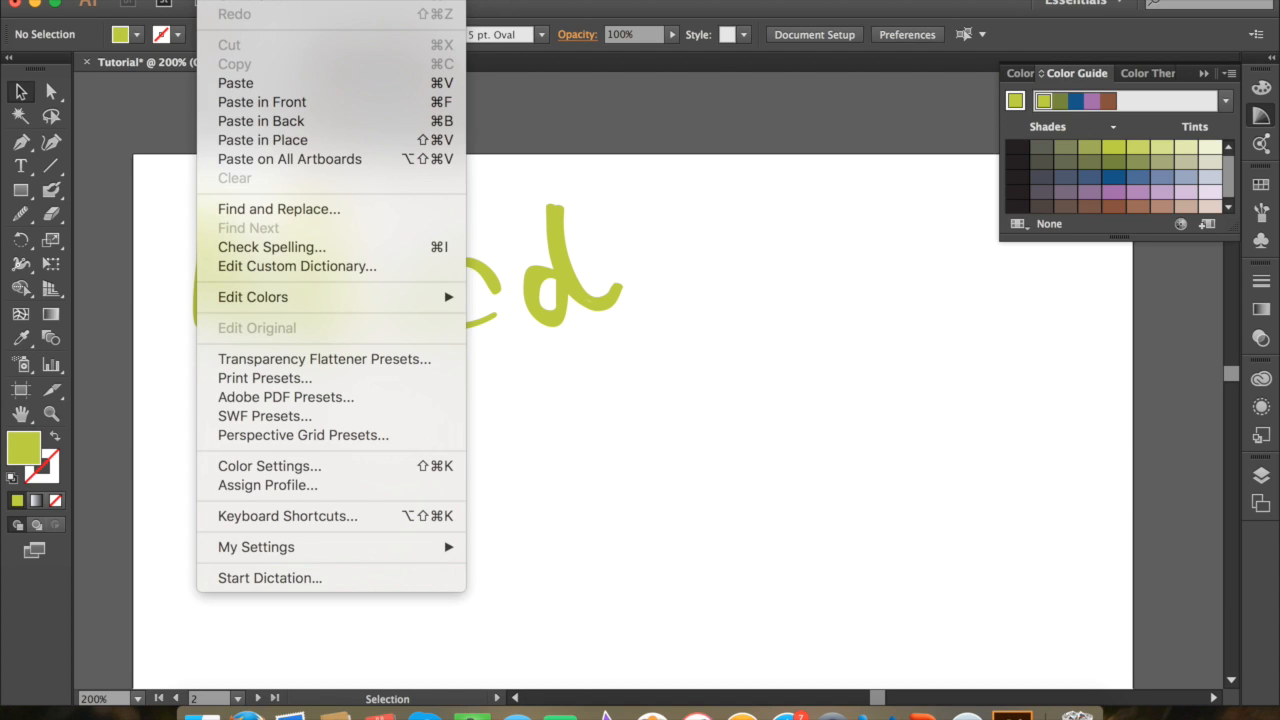
left_click(242, 3)
left_click(643, 449)
left_click(215, 0)
left_click(242, 8)
left_click(215, 0)
left_click(243, 3)
left_click(557, 453)
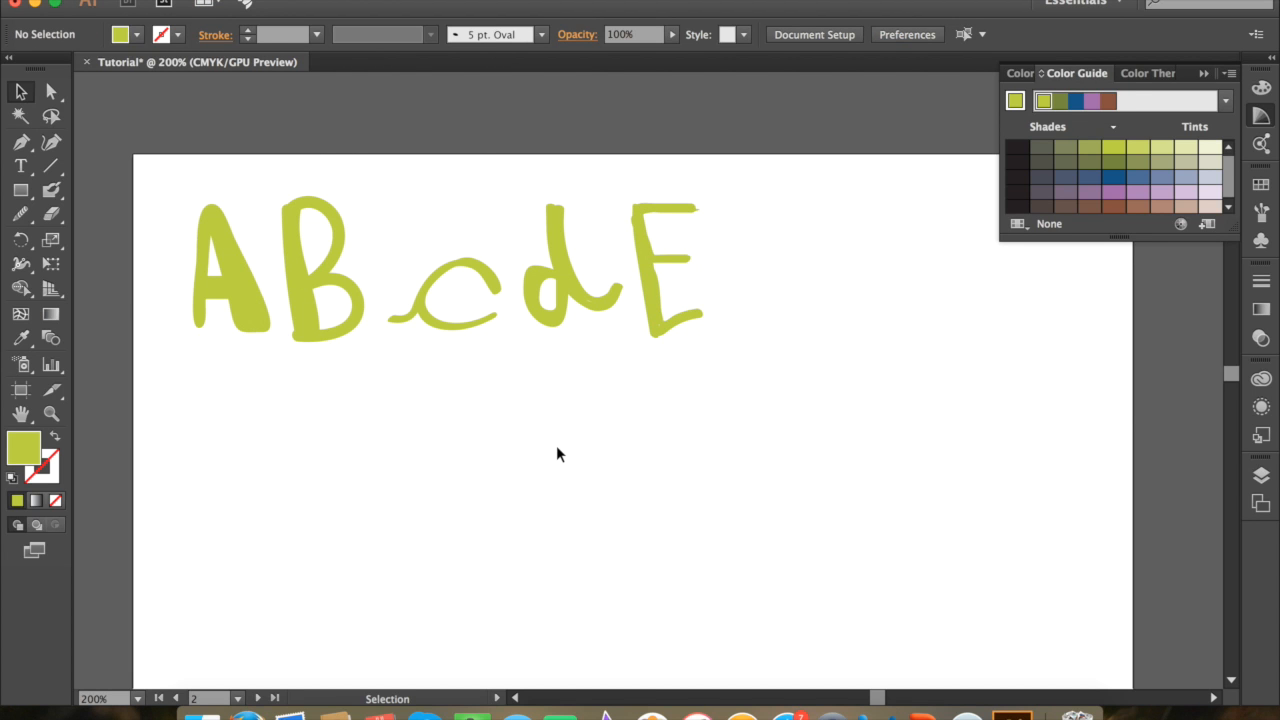
Step: Copy and paste the letter E, place the duplicate level with the original on its right, and deselect it
left_click(653, 245)
left_click(178, 0)
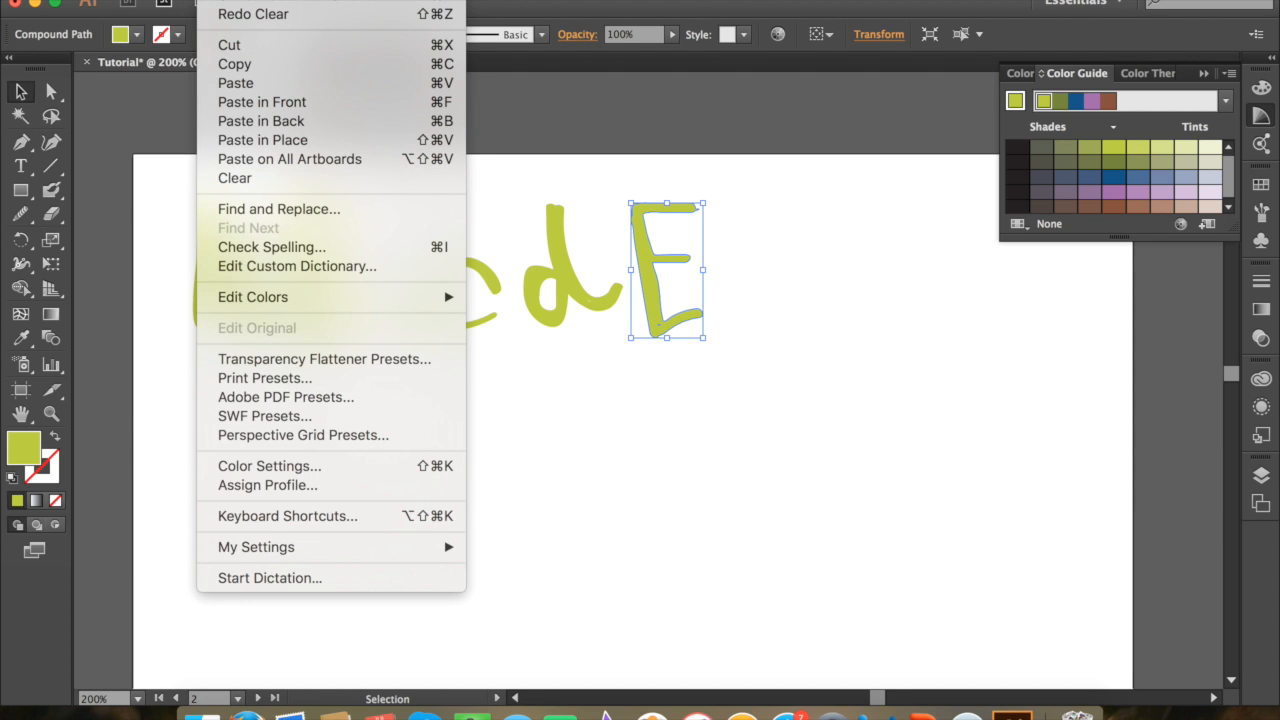
left_click(262, 64)
left_click(215, 3)
left_click(236, 83)
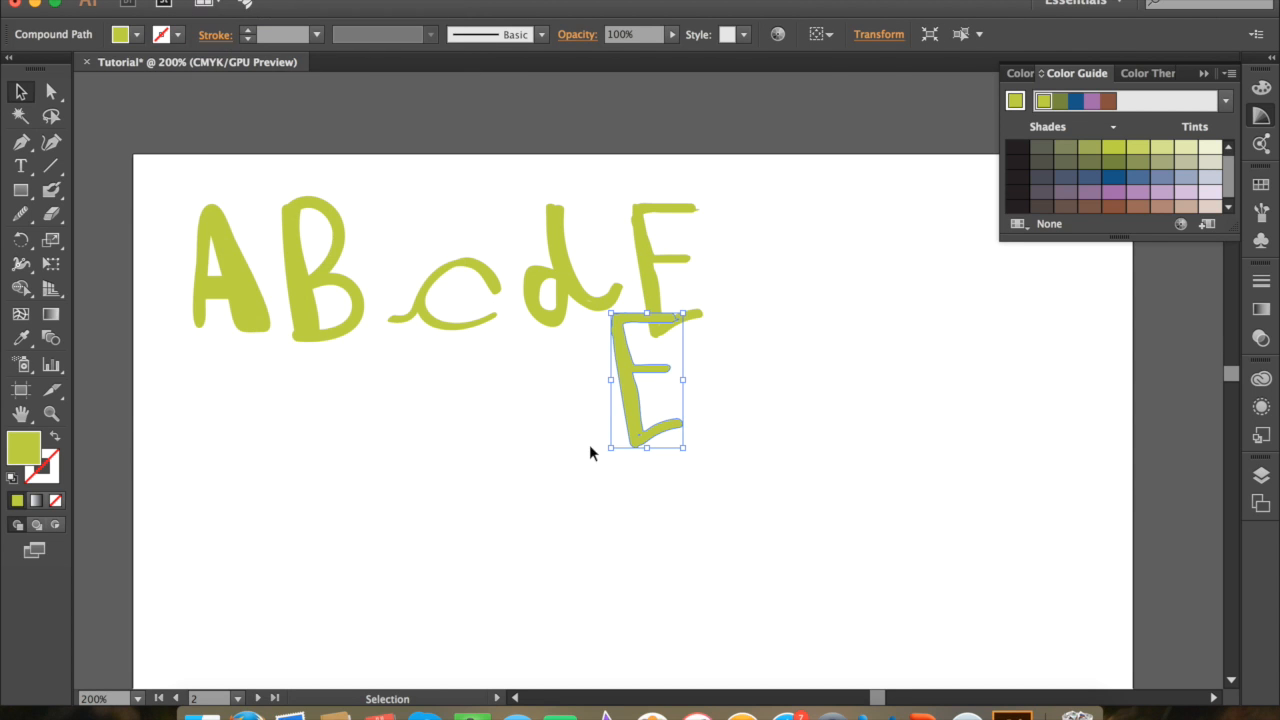
left_click_drag(642, 369, 759, 239)
left_click(726, 480)
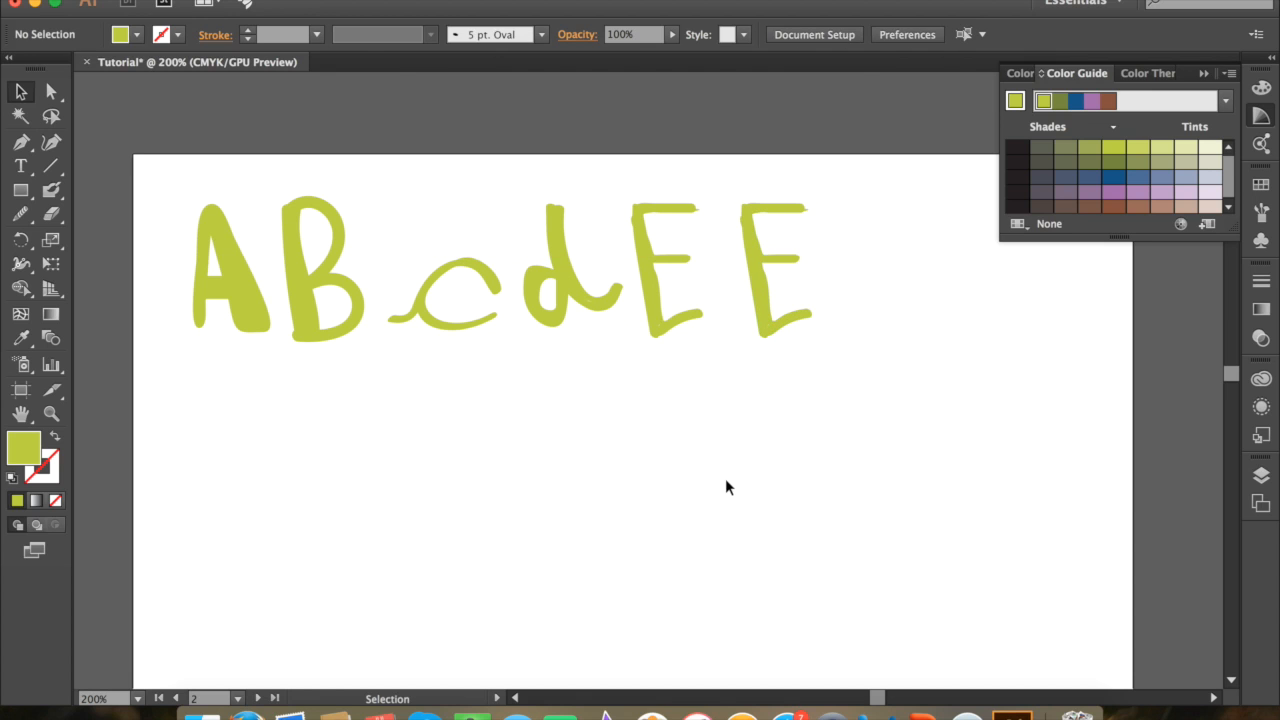